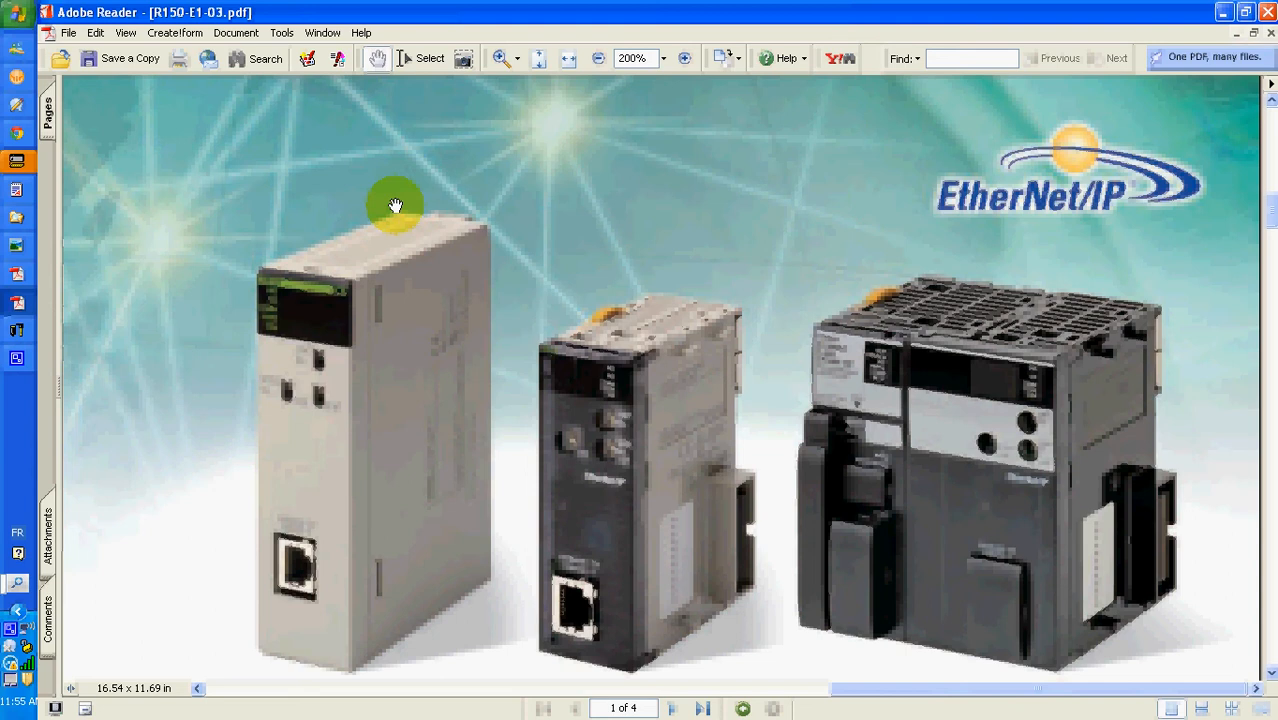
# Switch to CX-Programmer and open the IO Table and Unit Setup of NewPLC1.
pyautogui.click(16, 280)
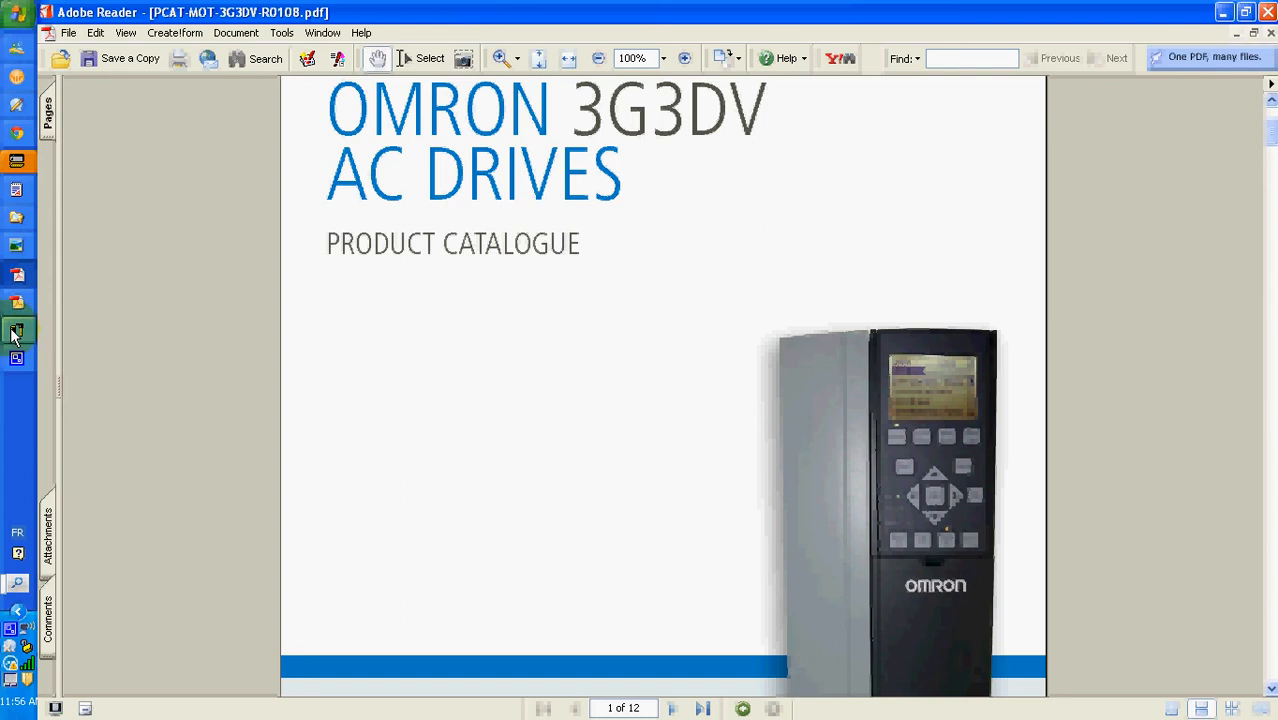
pyautogui.click(15, 164)
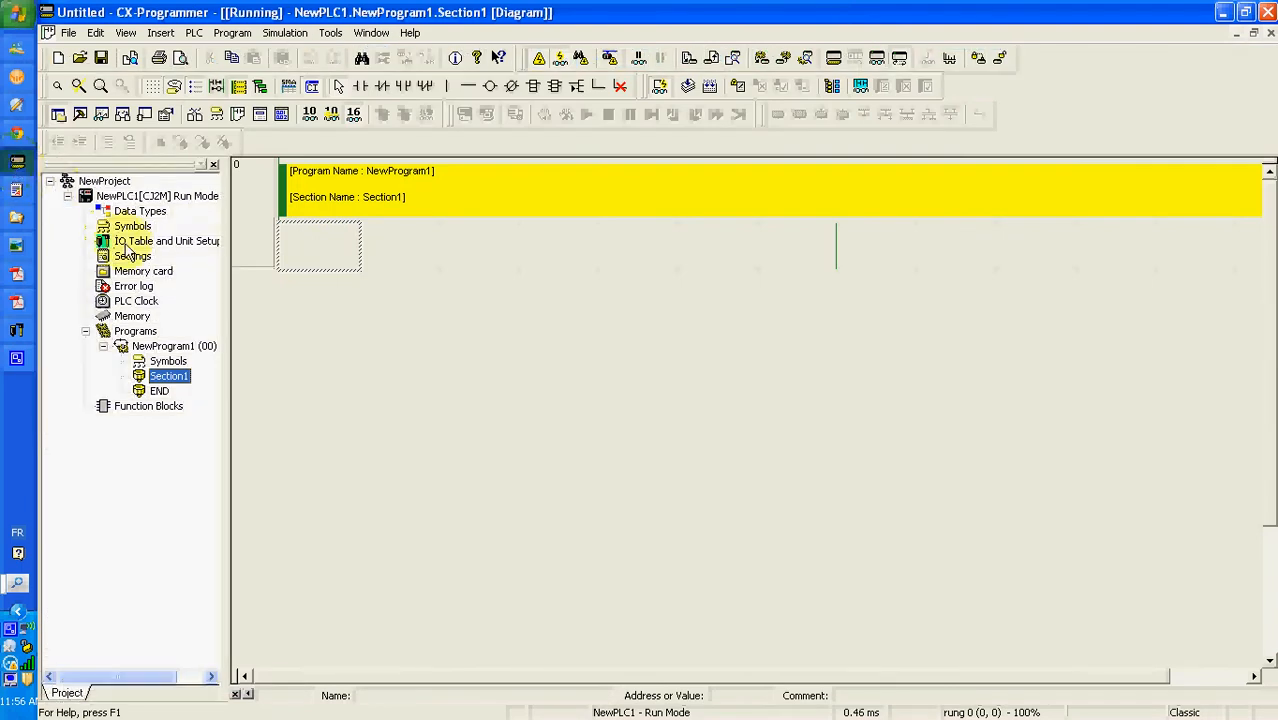
pyautogui.click(130, 244)
pyautogui.rightClick(130, 246)
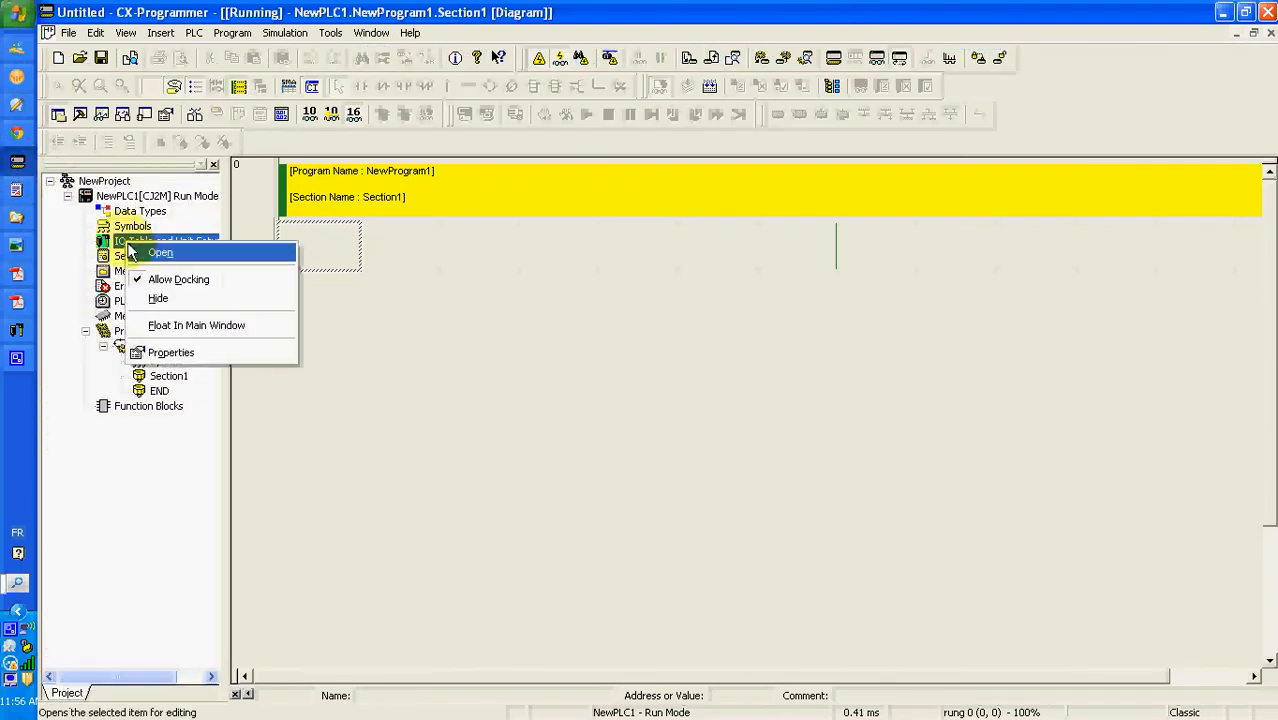
pyautogui.click(148, 256)
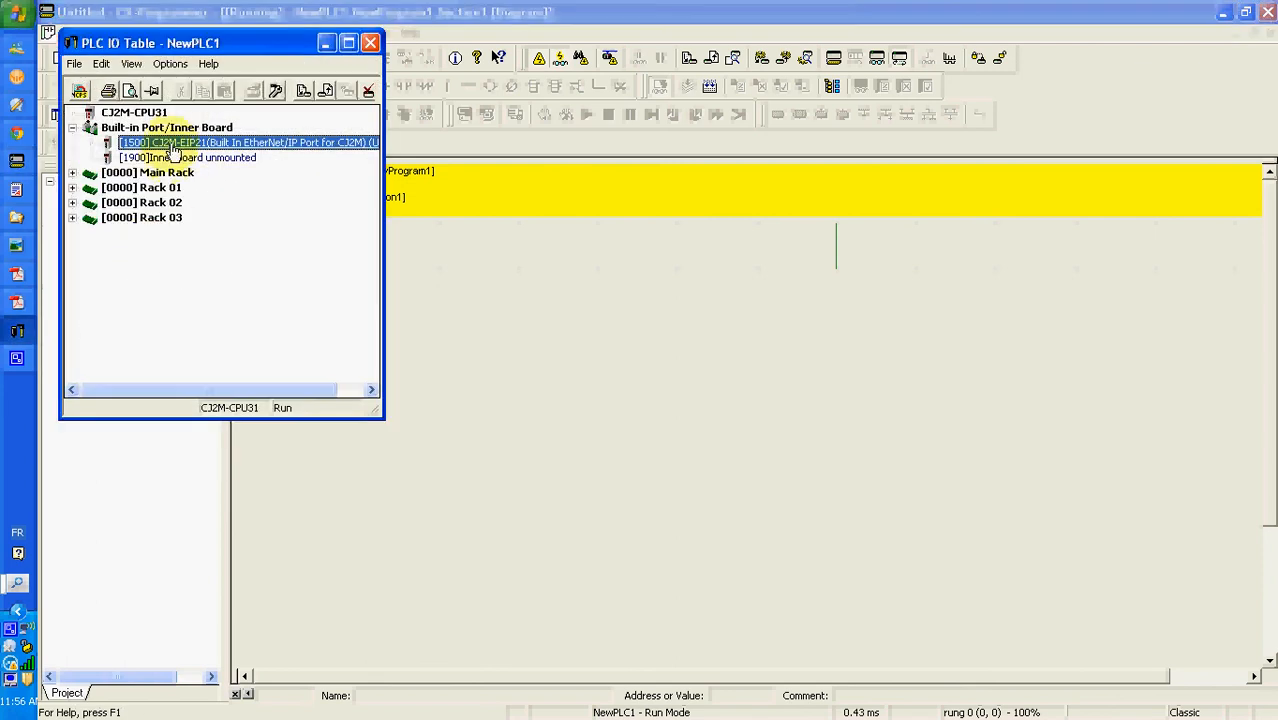
# Review the TCP/IP parameters of the built-in CJ2M-EIP21 port and close them without changes.
pyautogui.doubleClick(173, 146)
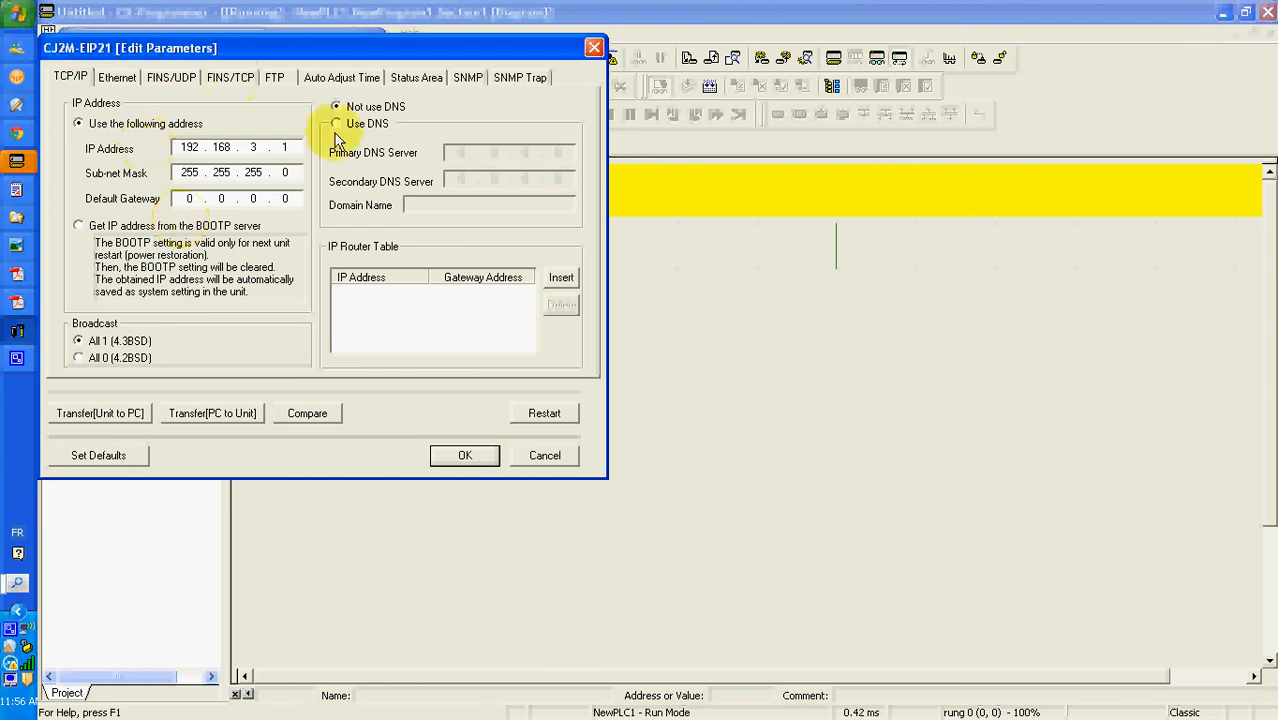
pyautogui.click(543, 458)
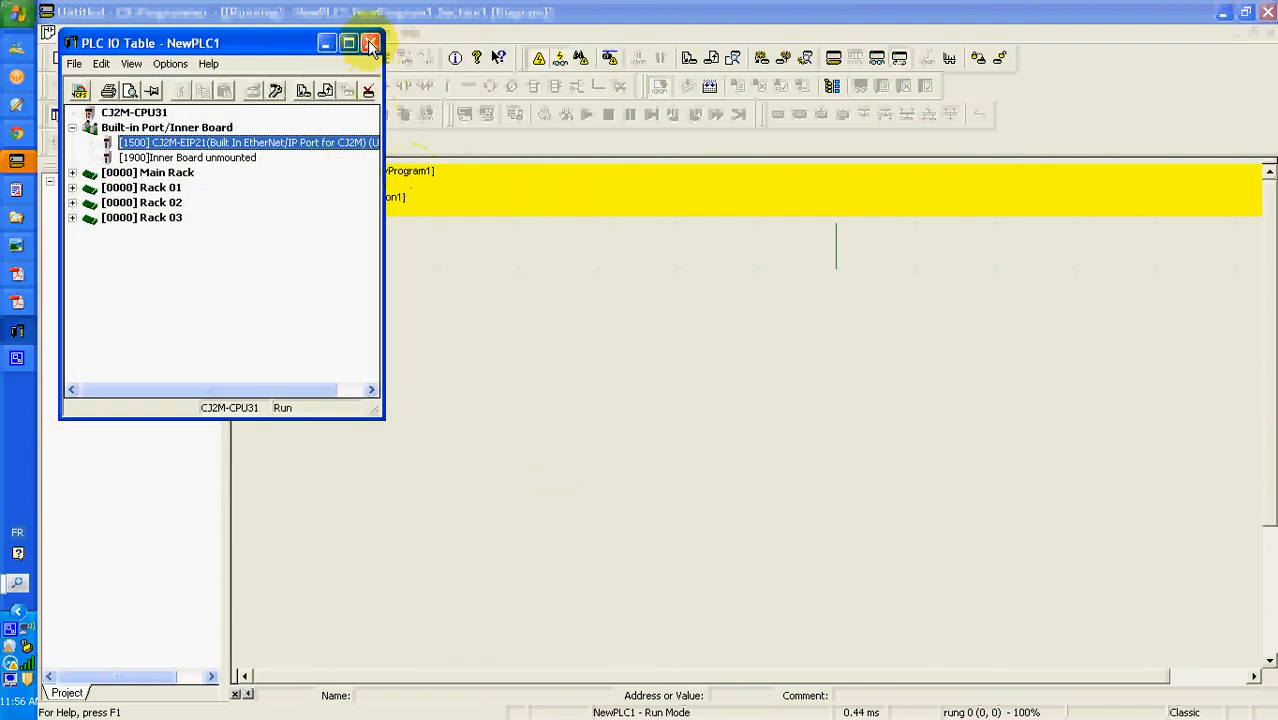
# Start the Network Configurator special application for the CJ2M-EIP21 unit with settings inherited.
pyautogui.rightClick(199, 151)
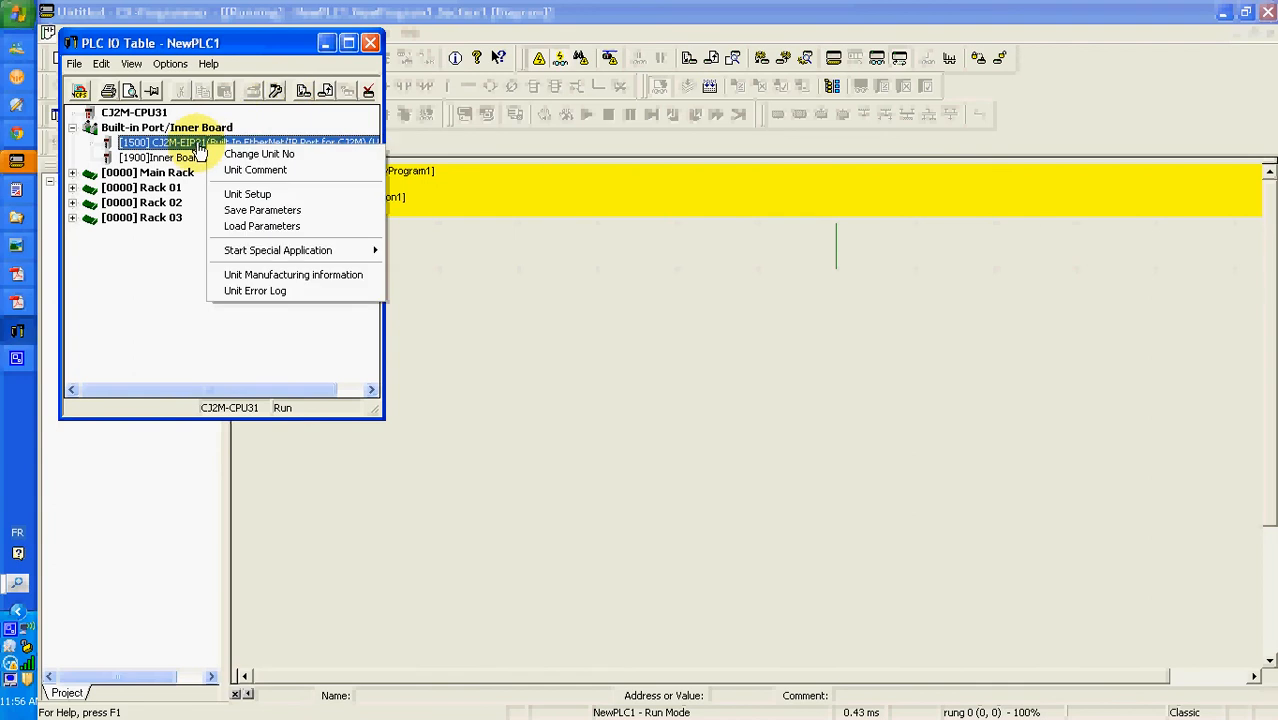
pyautogui.moveTo(289, 257)
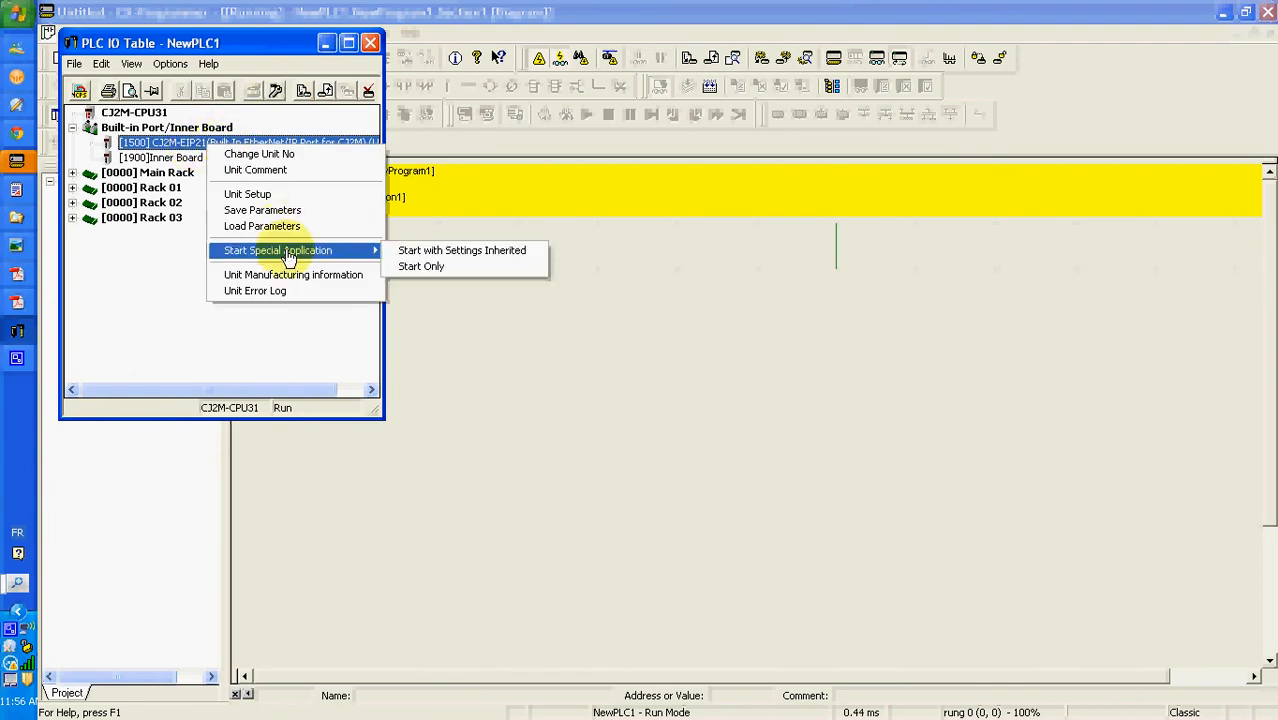
pyautogui.click(406, 251)
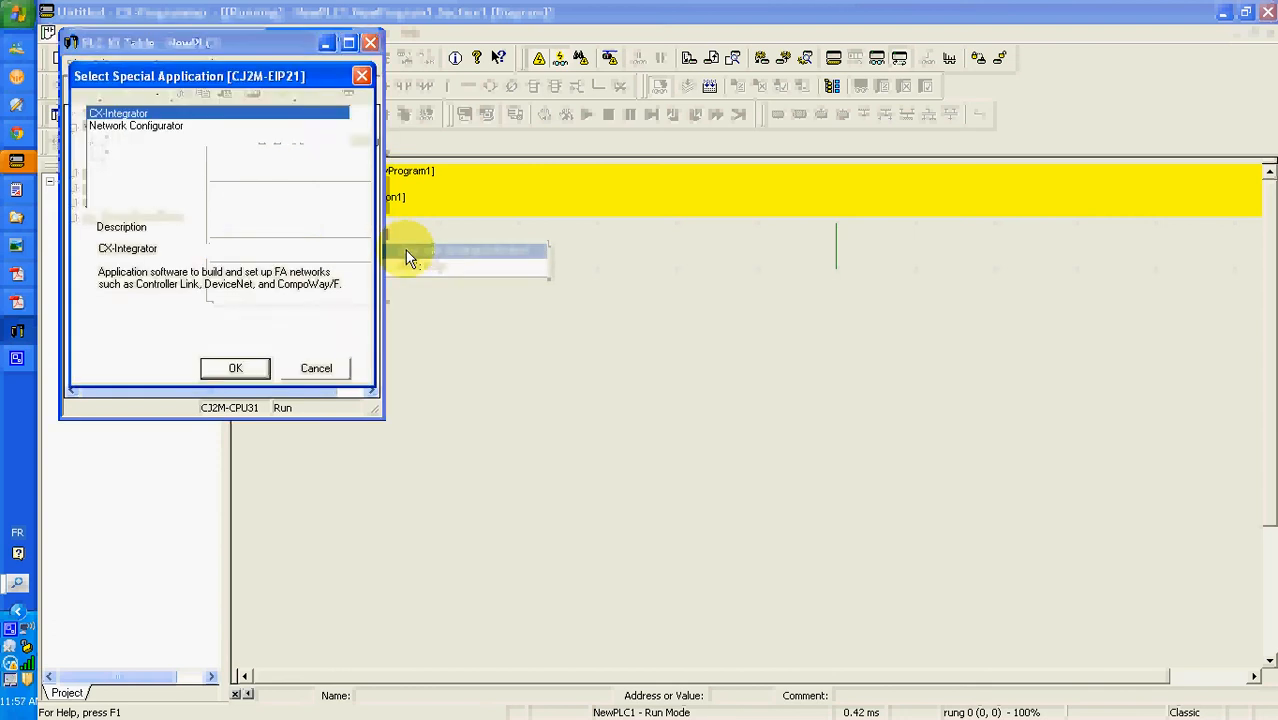
pyautogui.click(128, 126)
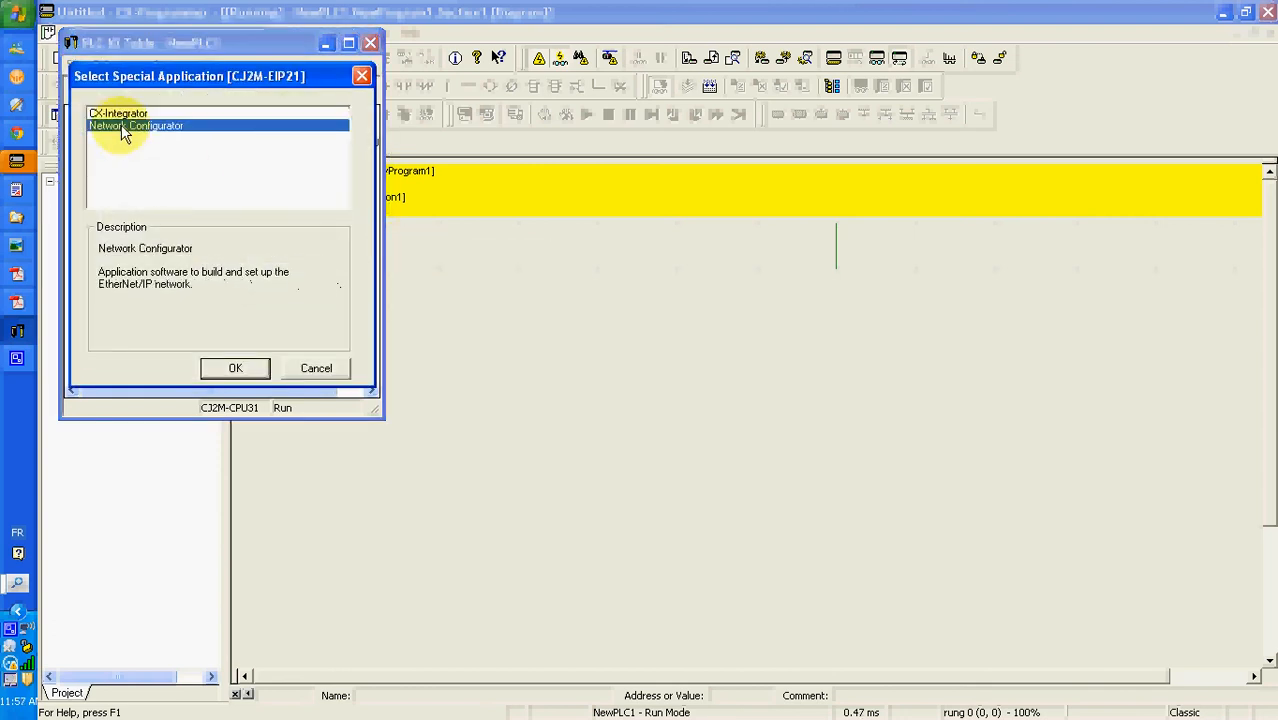
pyautogui.click(218, 368)
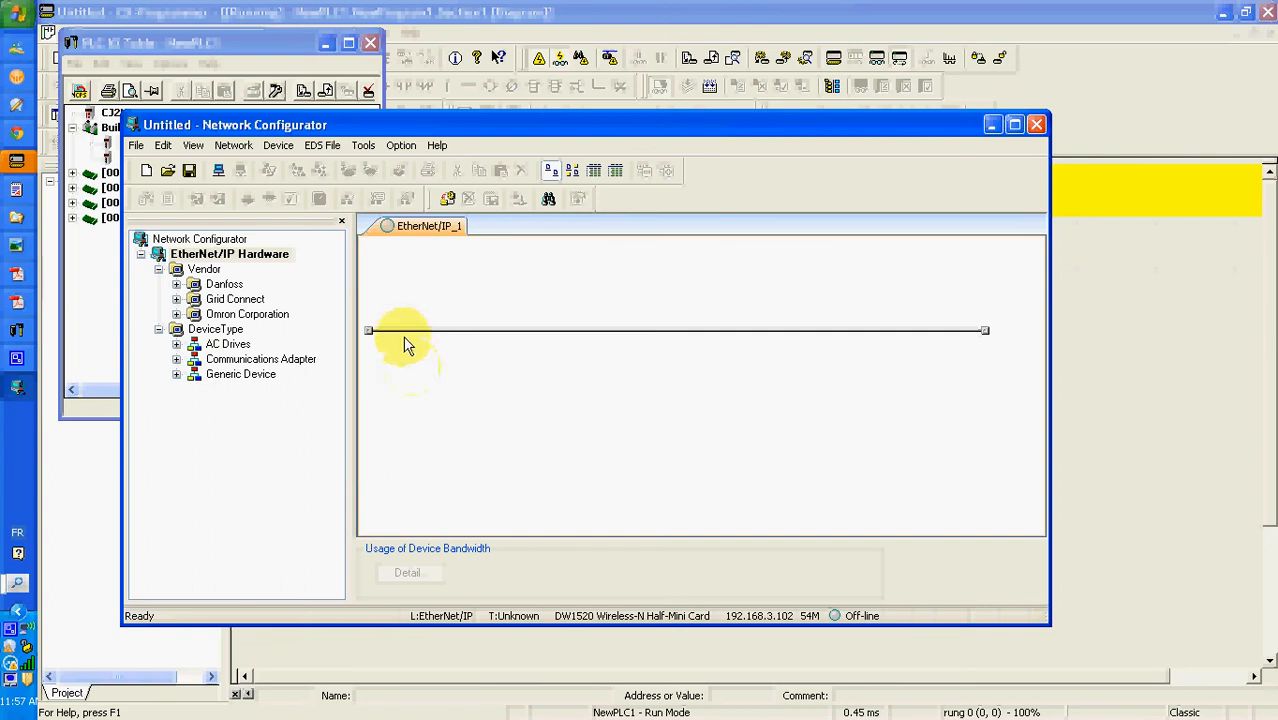
# Connect the Network Configurator online through network port TCP:2, accepting the default target network.
pyautogui.click(392, 147)
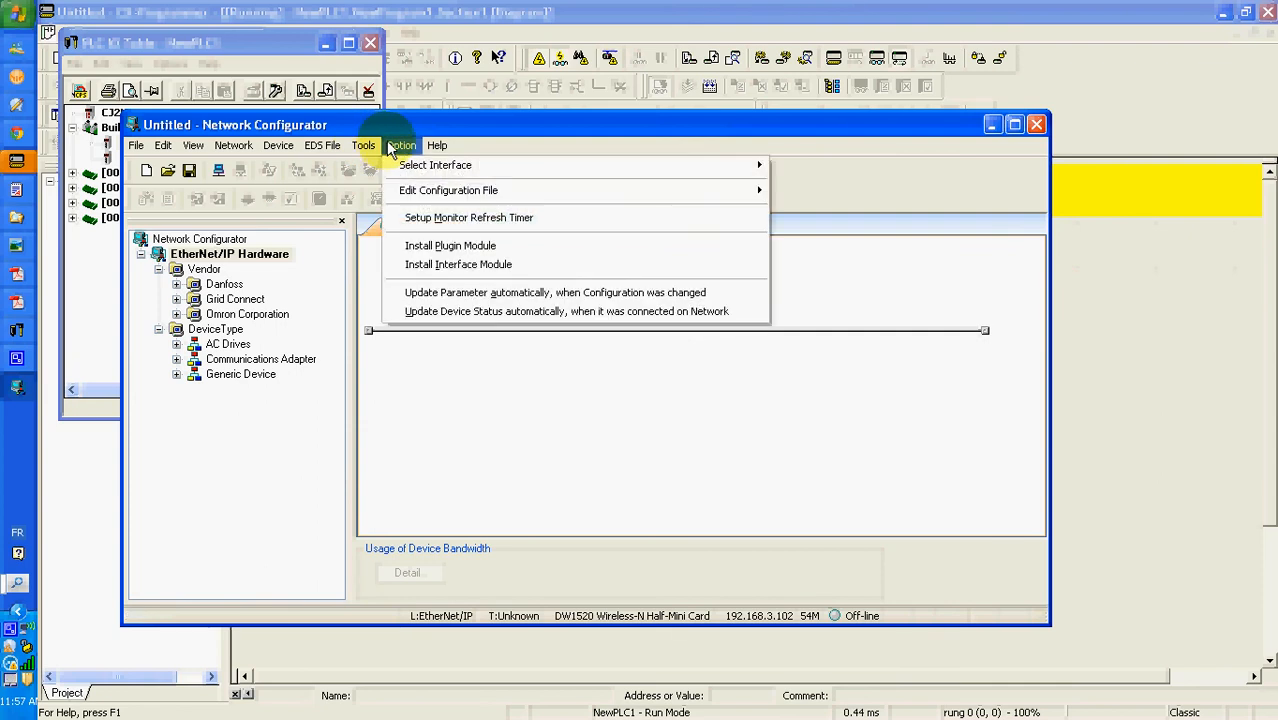
pyautogui.moveTo(401, 170)
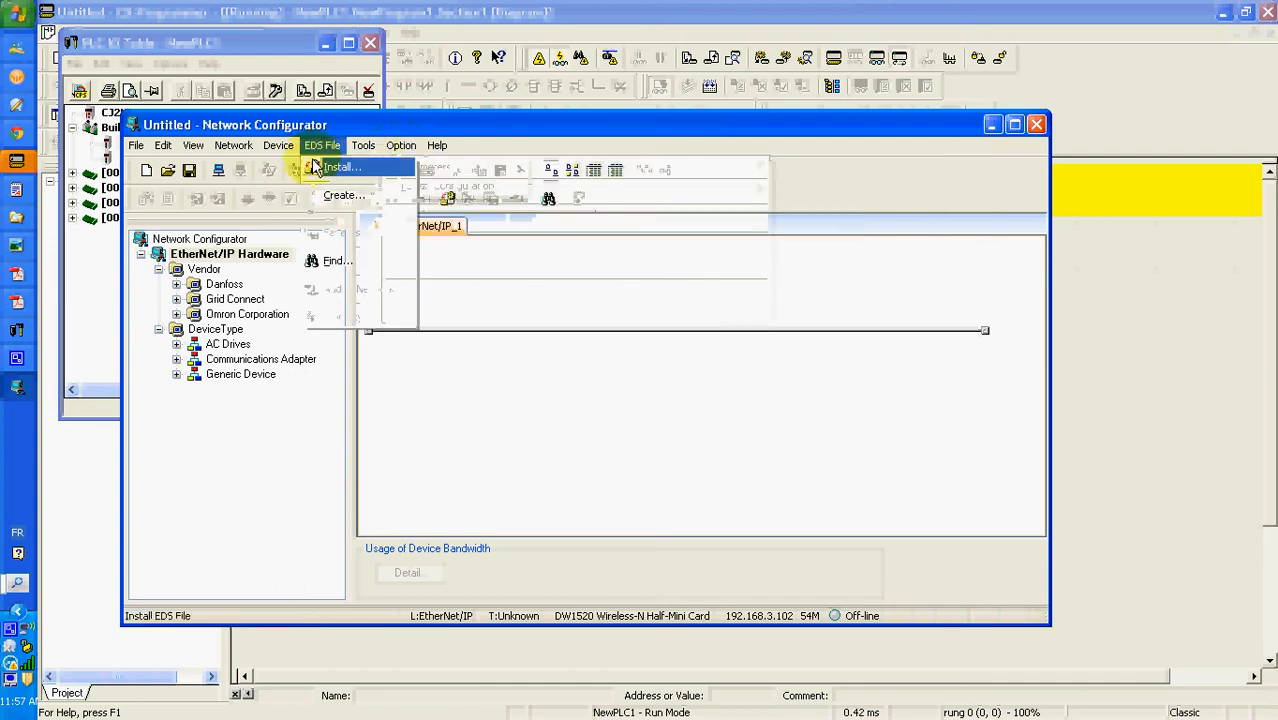
pyautogui.click(220, 172)
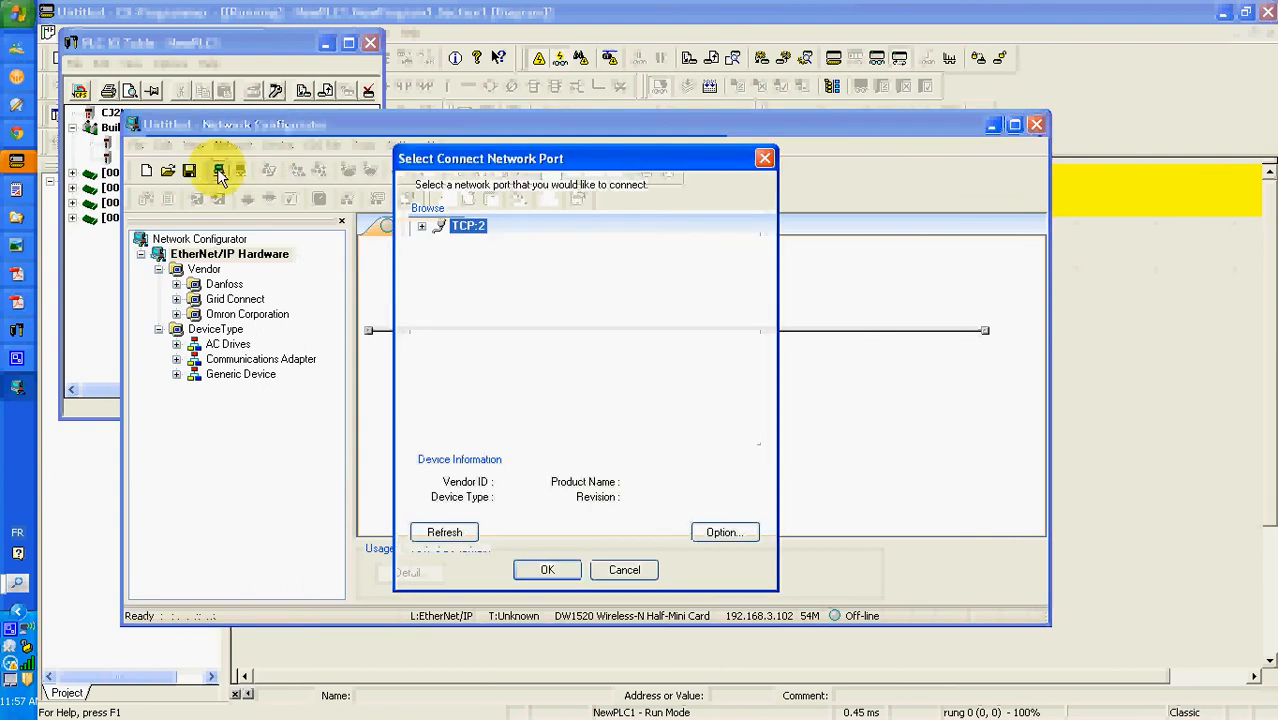
pyautogui.click(547, 570)
pyautogui.click(546, 455)
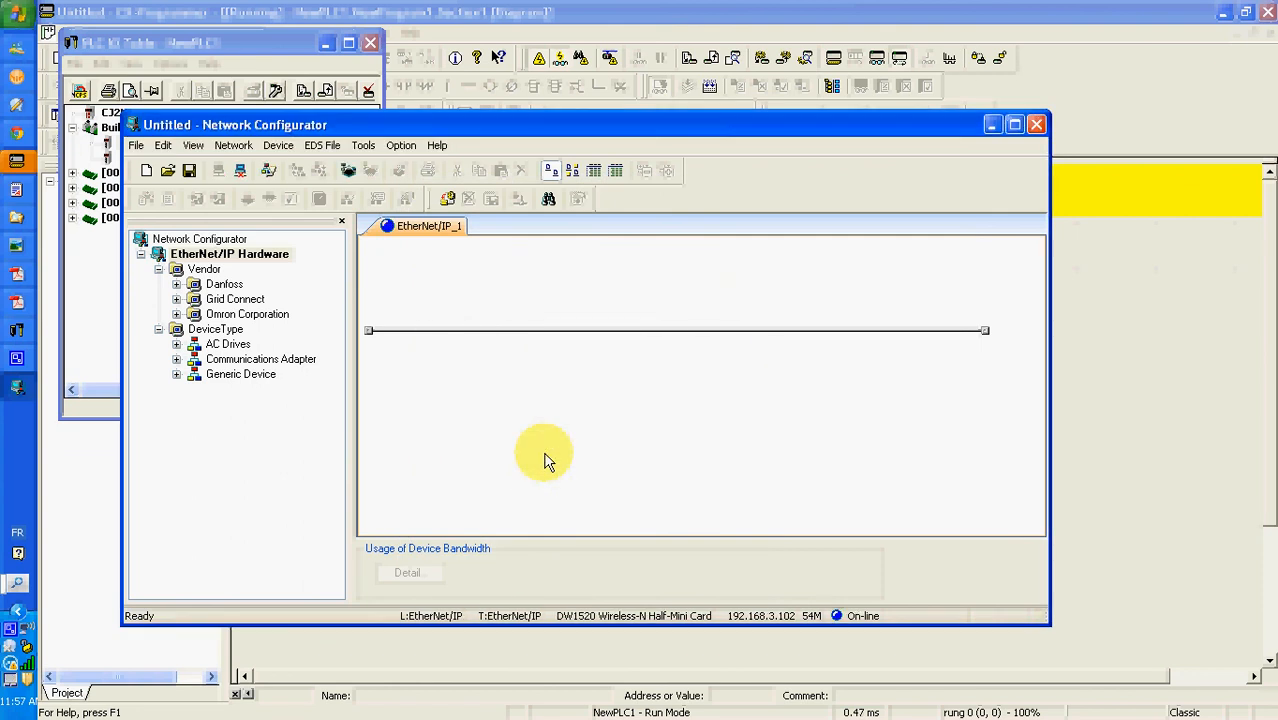
# Upload the network configuration from devices 192.168.3.5, 192.168.3.3 and 192.168.3.1.
pyautogui.click(350, 173)
pyautogui.click(510, 418)
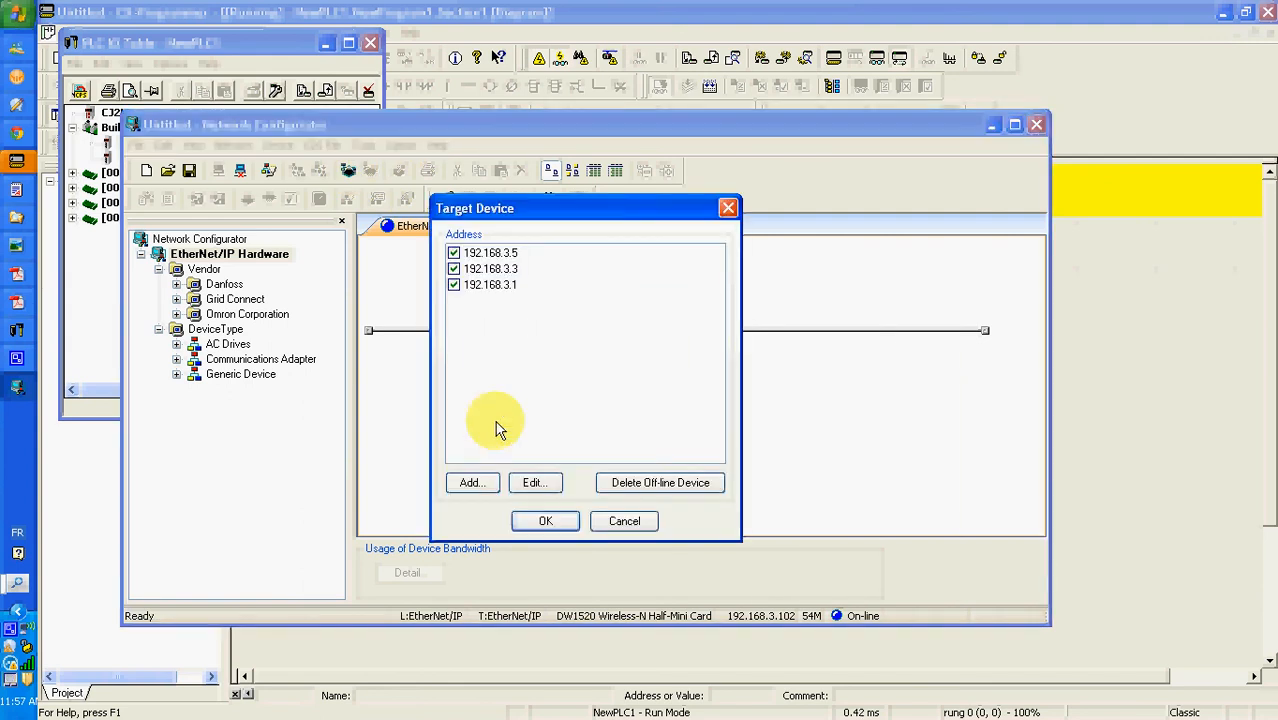
pyautogui.click(548, 521)
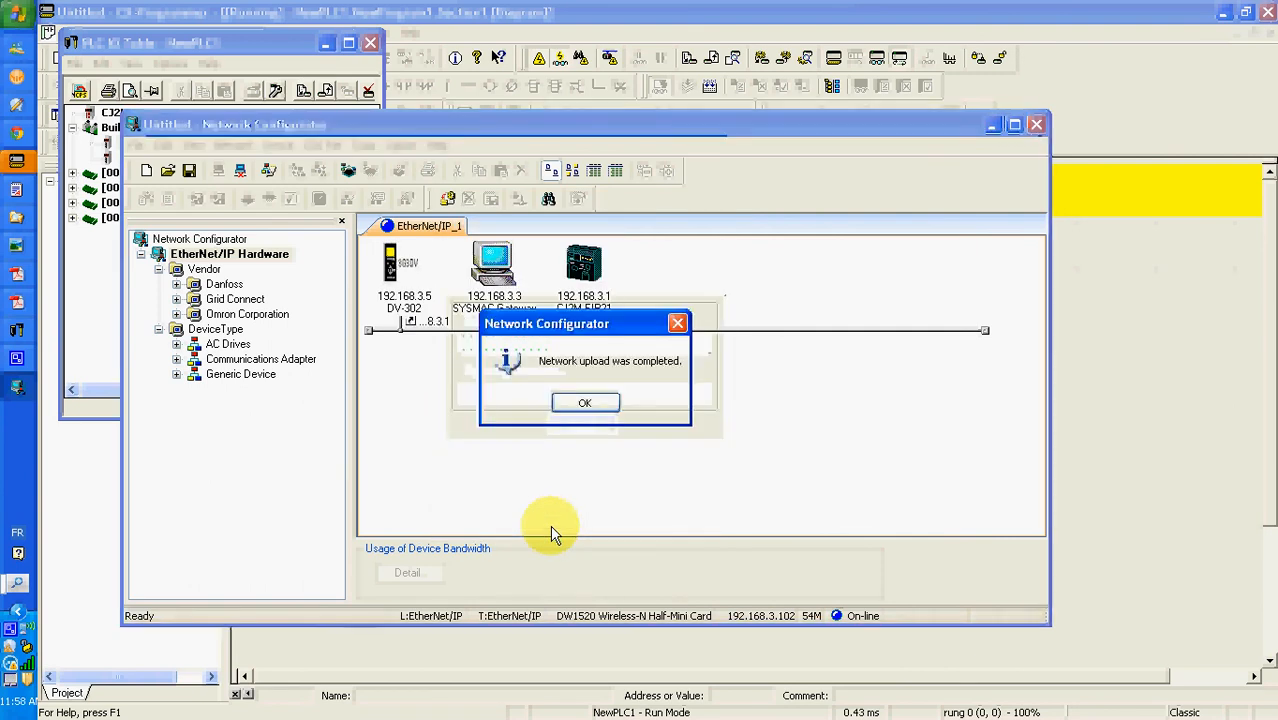
pyautogui.click(585, 404)
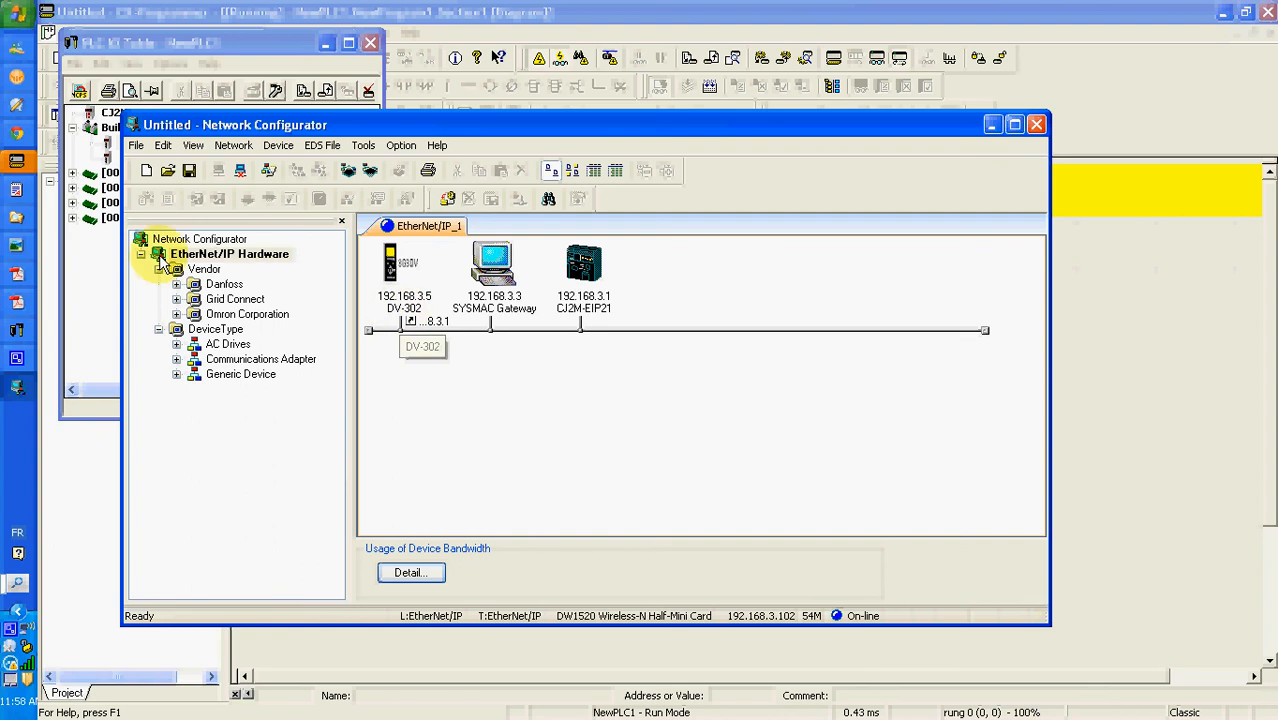
# Switch to WordPad and view the AC drive web link in Document.rtf.
pyautogui.click(18, 190)
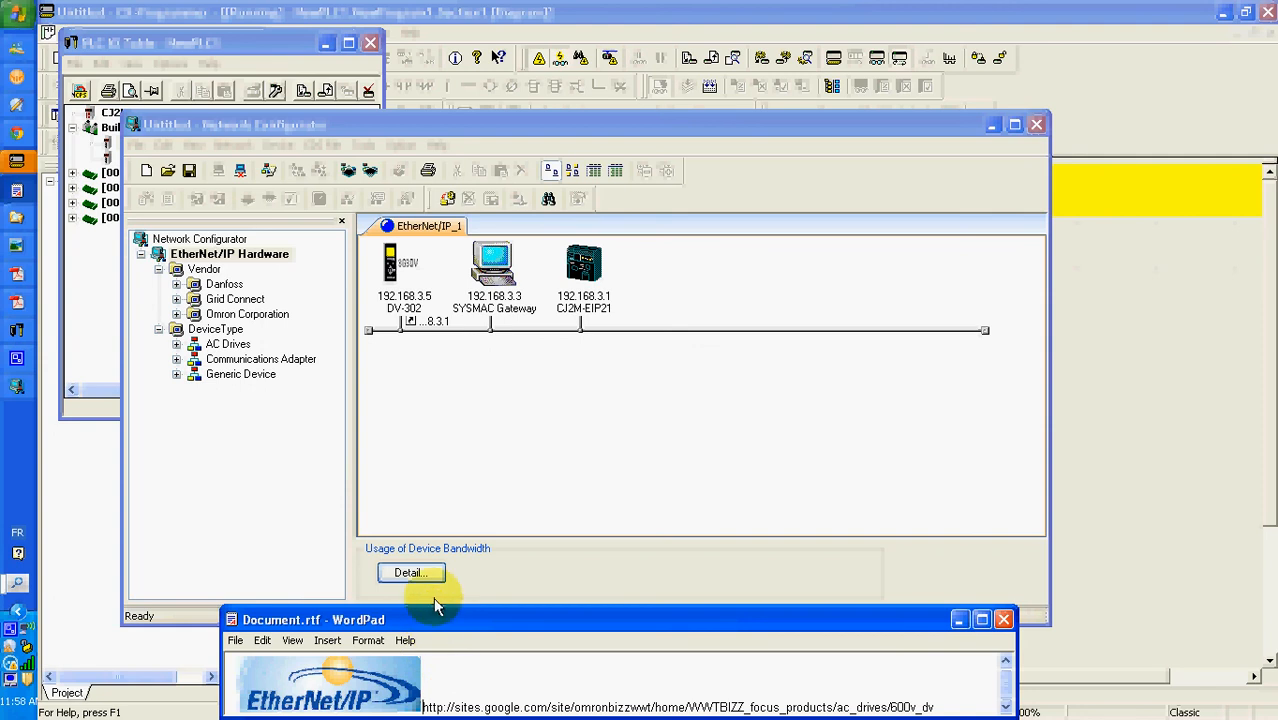
pyautogui.moveTo(436, 619); pyautogui.dragTo(436, 611)
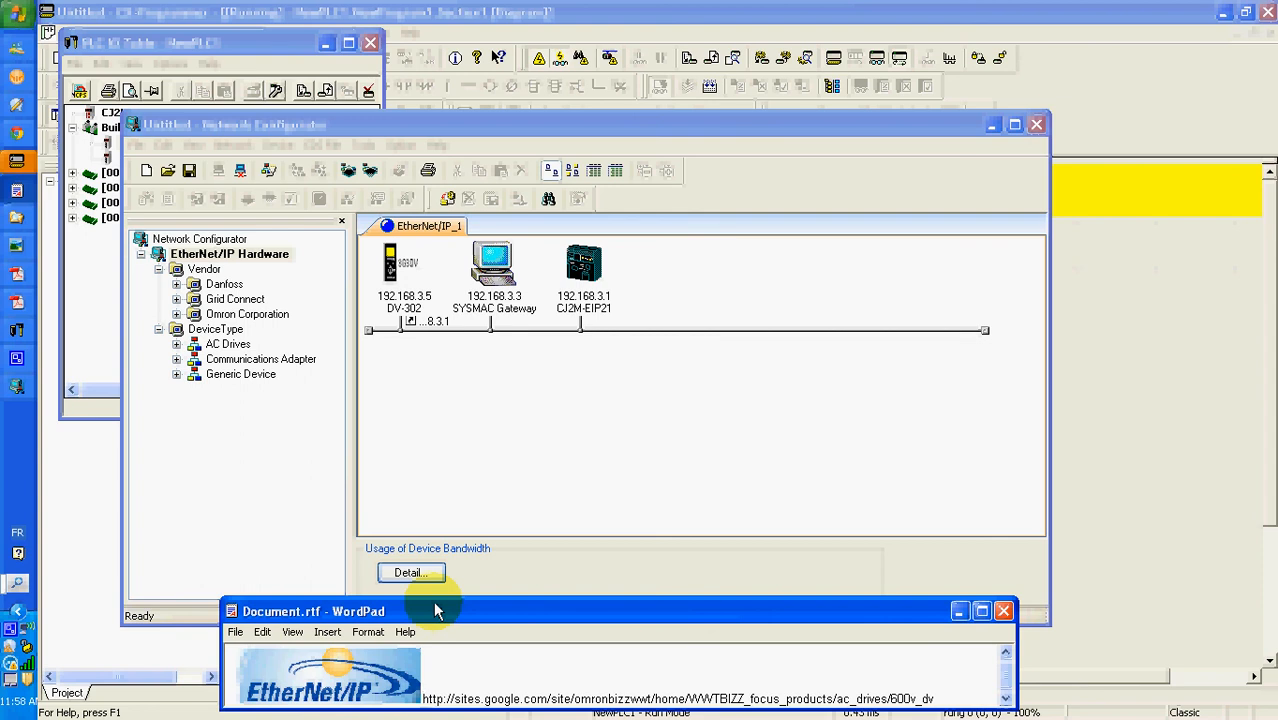
# Open the device parameters of 192.168.3.1 CJ2M-EIP21 in Network Configurator and unregister the 192.168.3.5 DV-302 device with its connections.
pyautogui.click(577, 268)
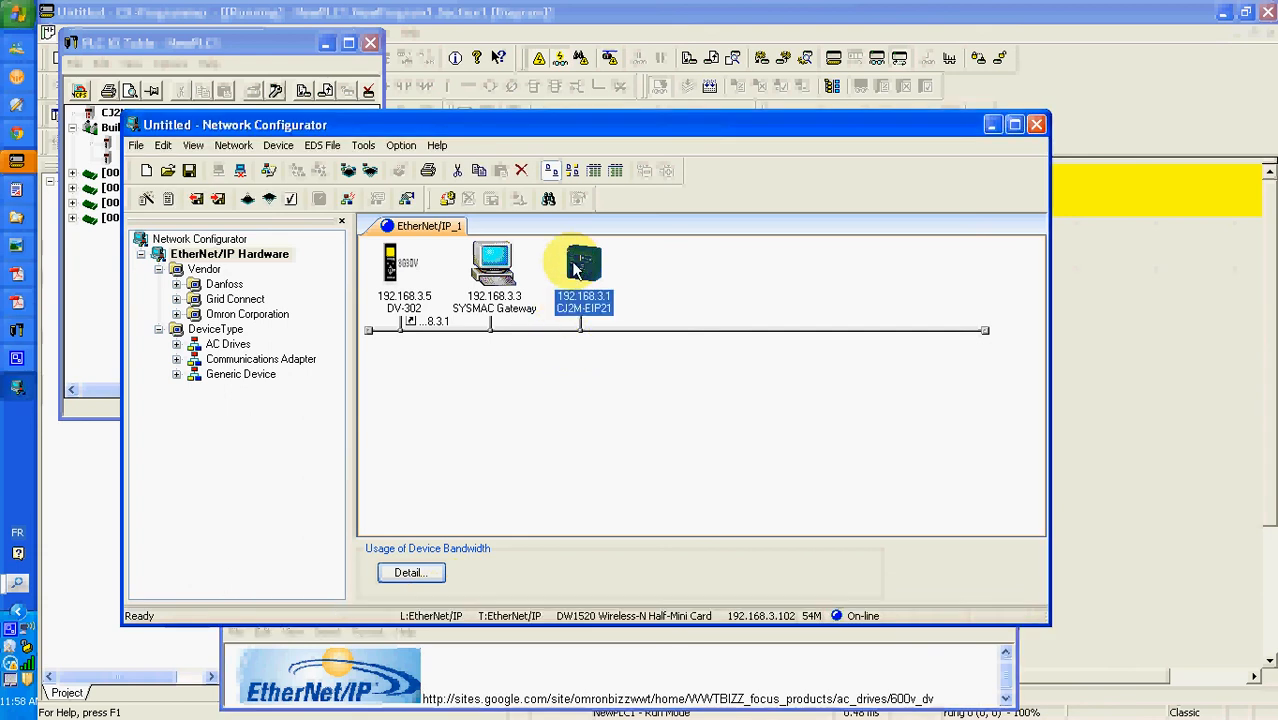
pyautogui.doubleClick(577, 268)
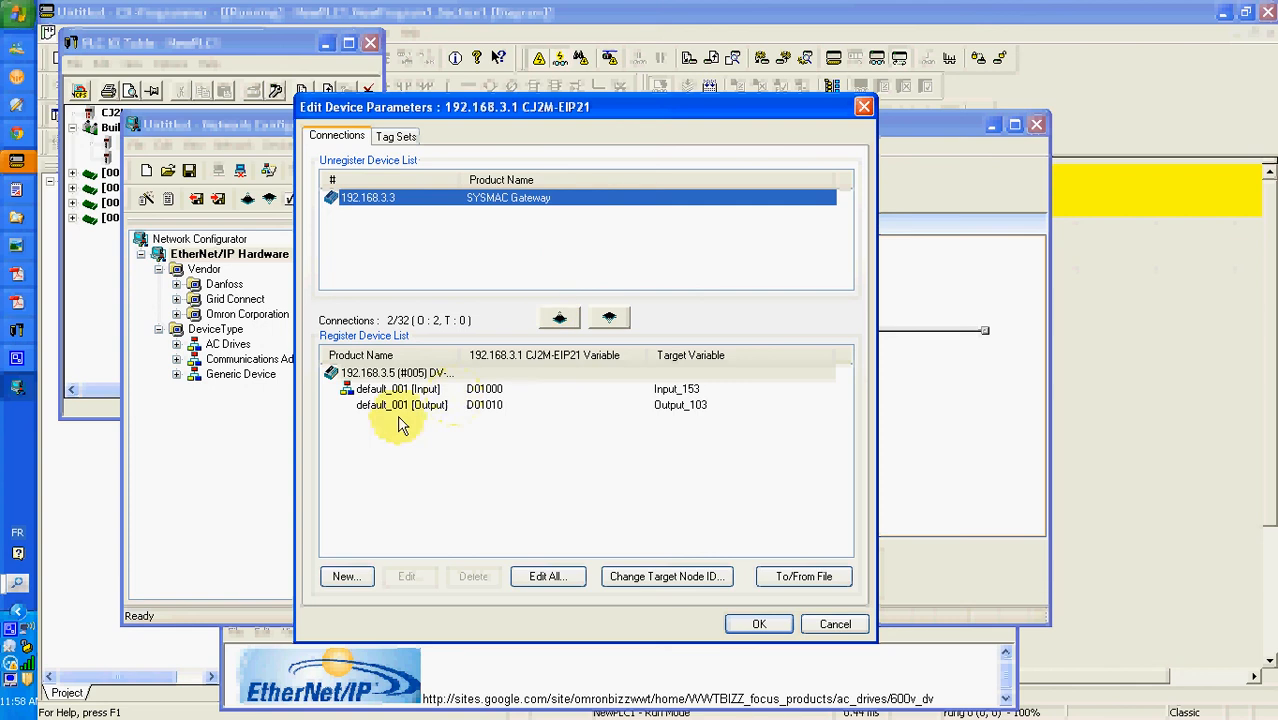
pyautogui.click(607, 319)
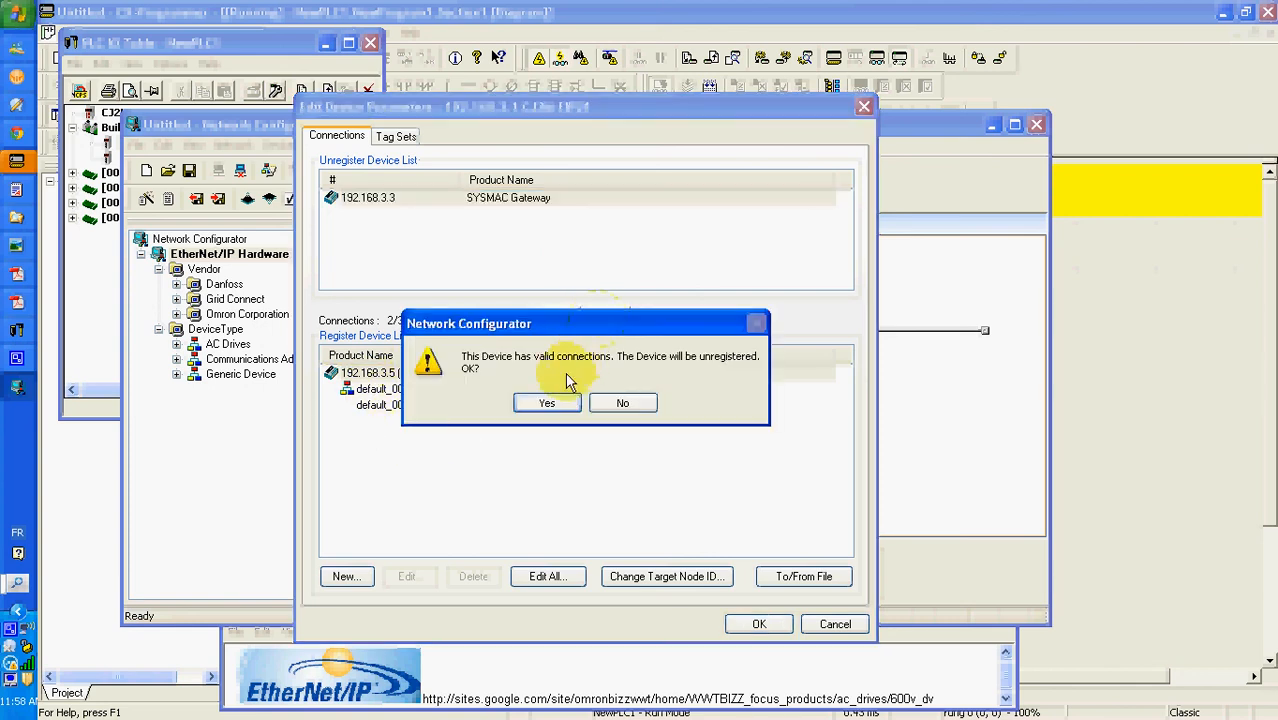
pyautogui.click(547, 404)
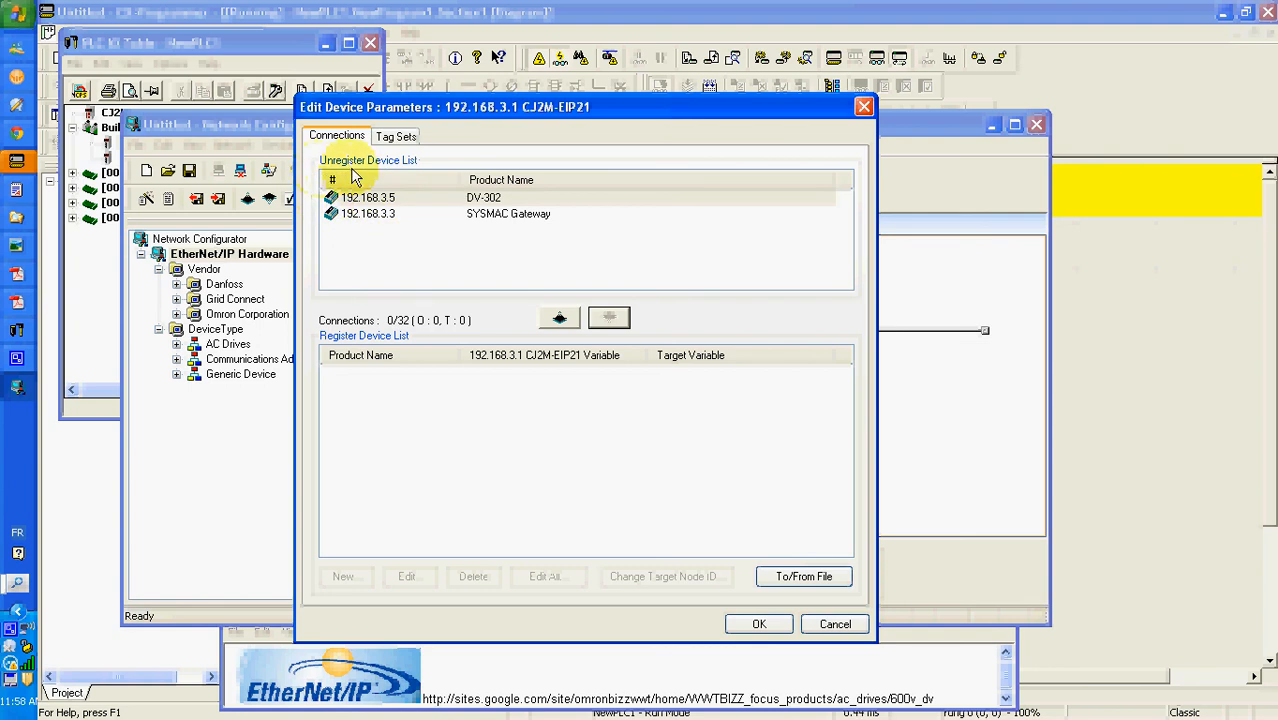
# Register the 192.168.3.5 DV-302 drive with the CJ2M-EIP21 again and open its connection settings.
pyautogui.click(369, 205)
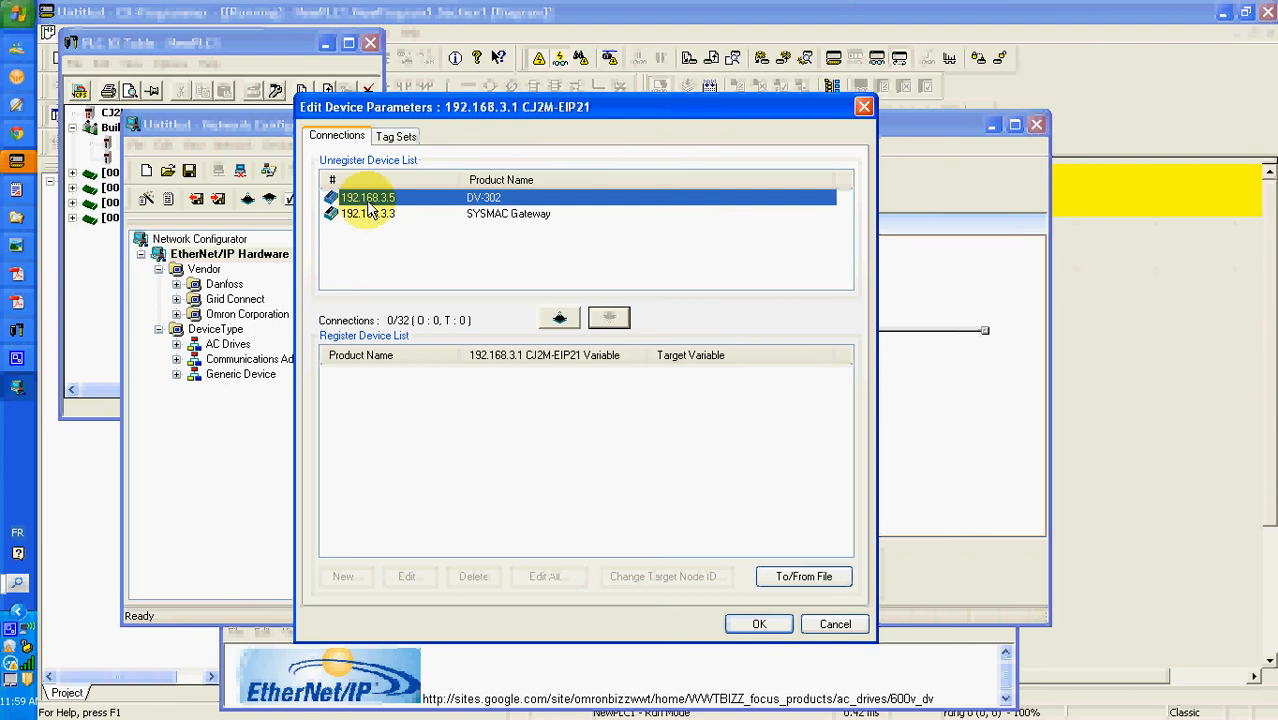
pyautogui.click(559, 319)
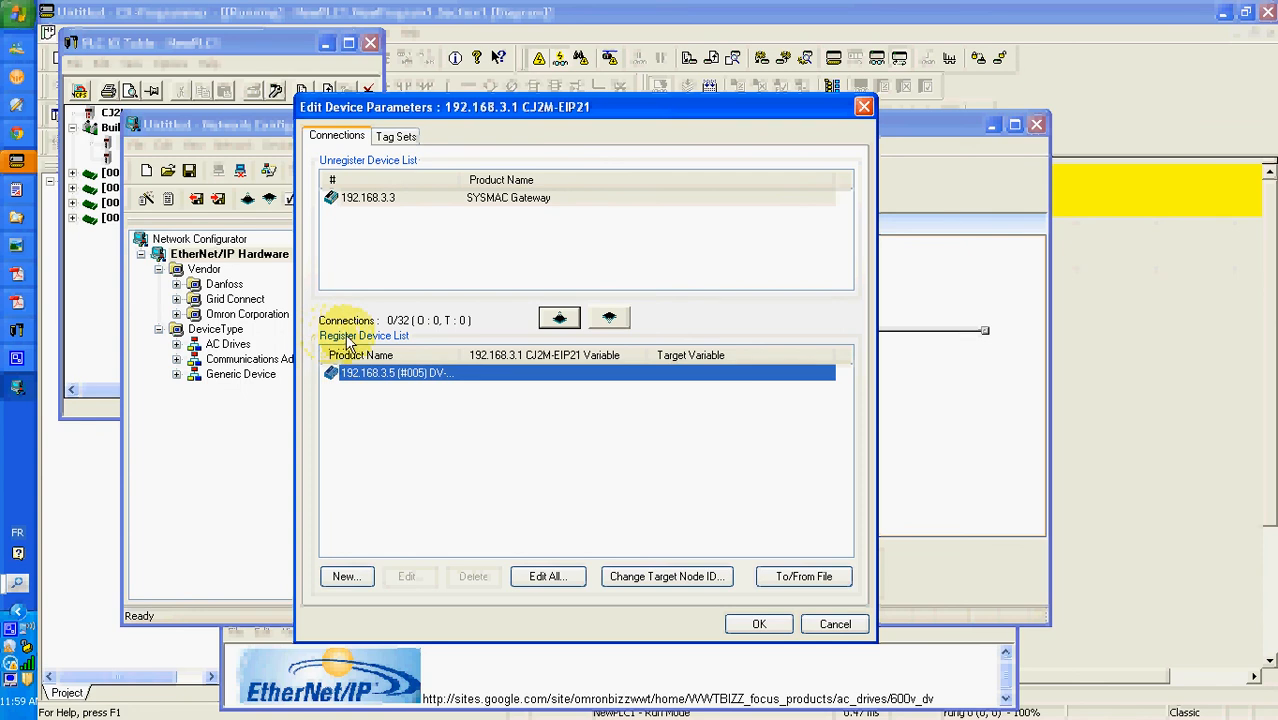
pyautogui.doubleClick(398, 380)
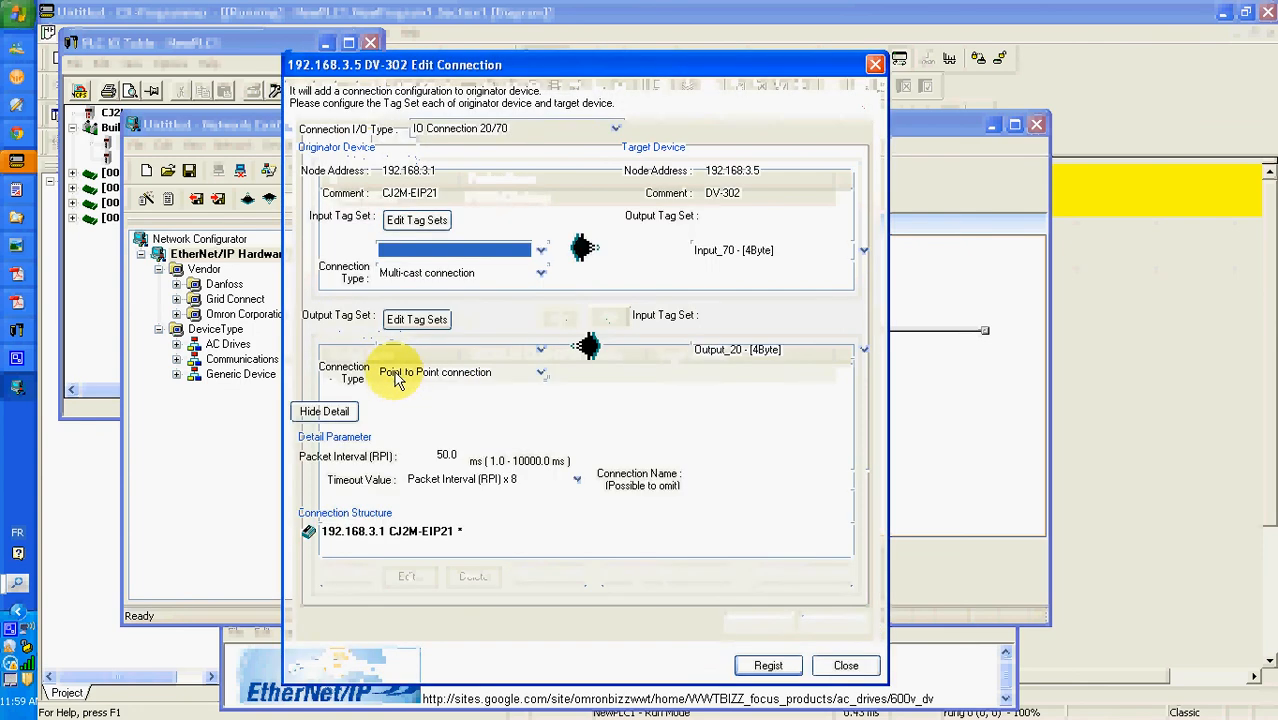
# Set the connection type to IO Connection 103/153, with input tag set D01000 - [20Byte] and output tag set D01010 - [20Byte].
pyautogui.click(564, 127)
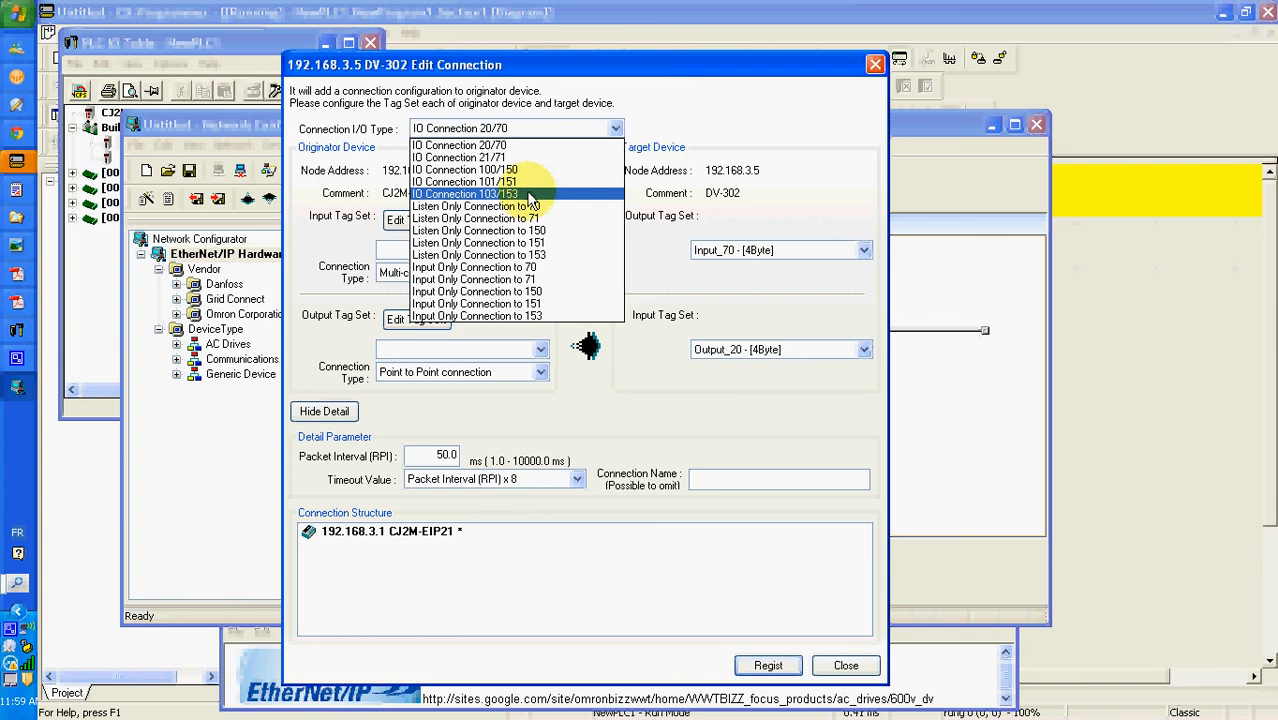
pyautogui.click(528, 197)
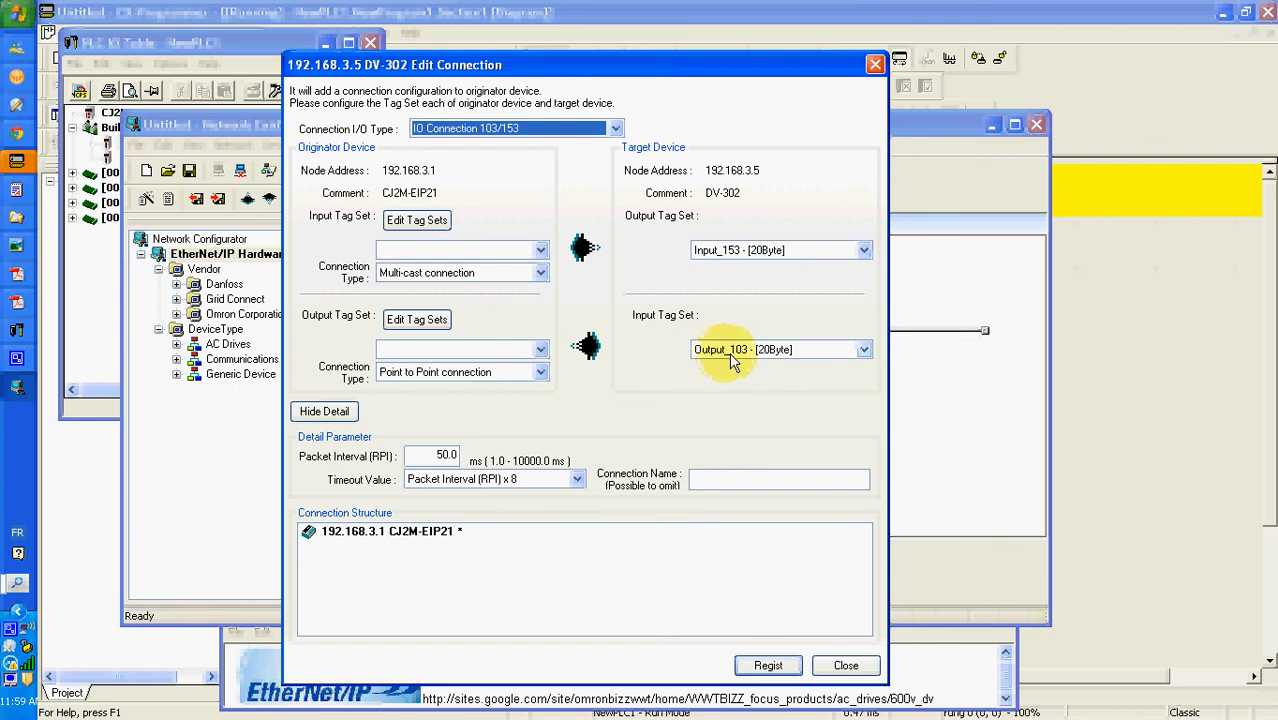
pyautogui.click(540, 250)
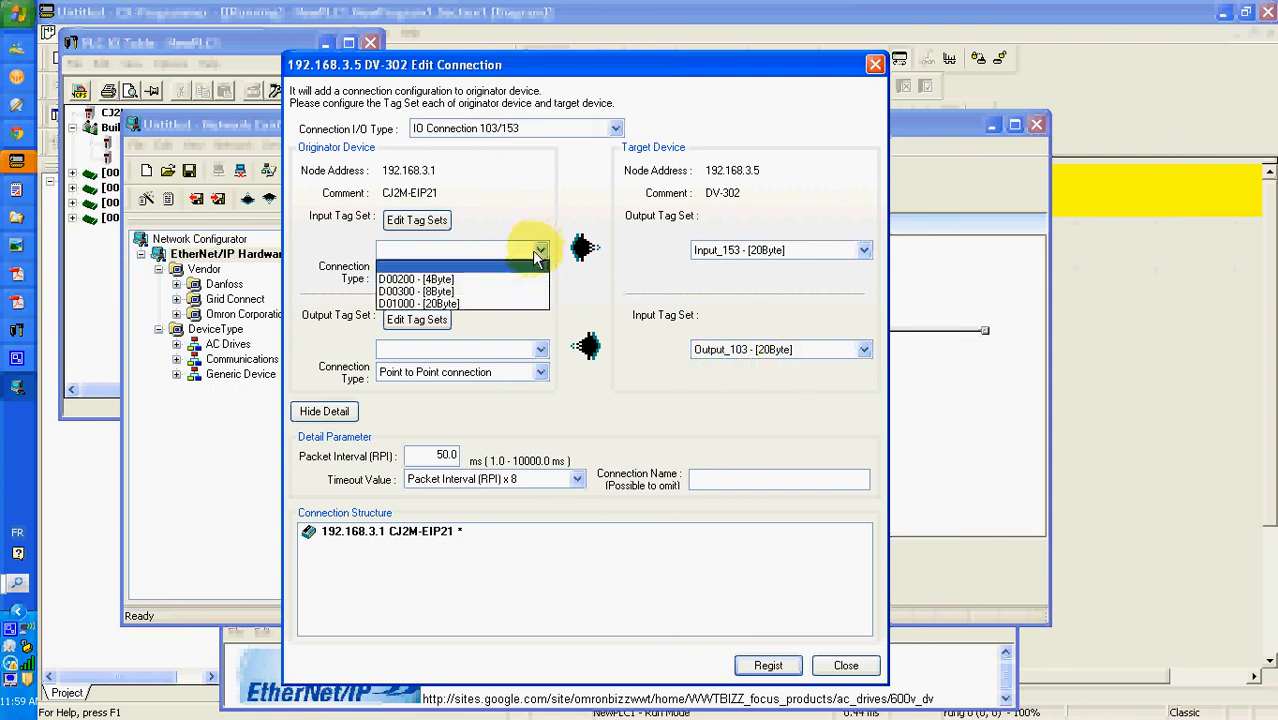
pyautogui.click(501, 302)
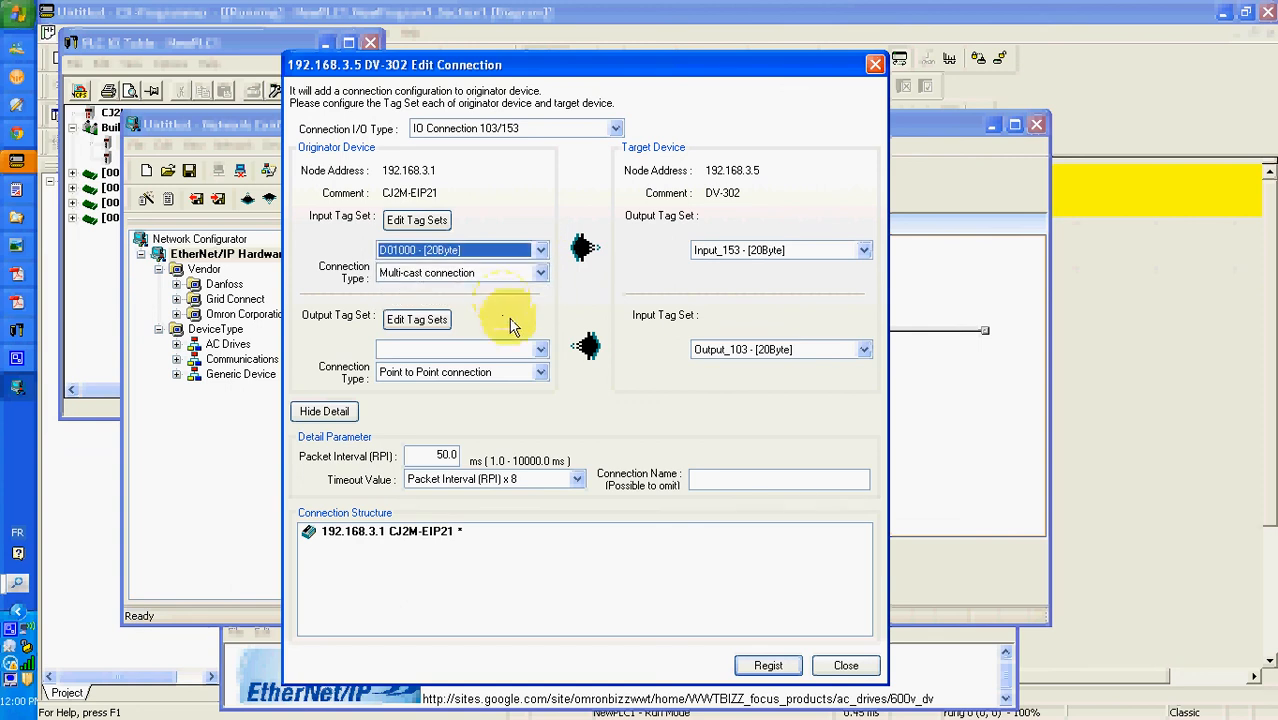
pyautogui.click(540, 349)
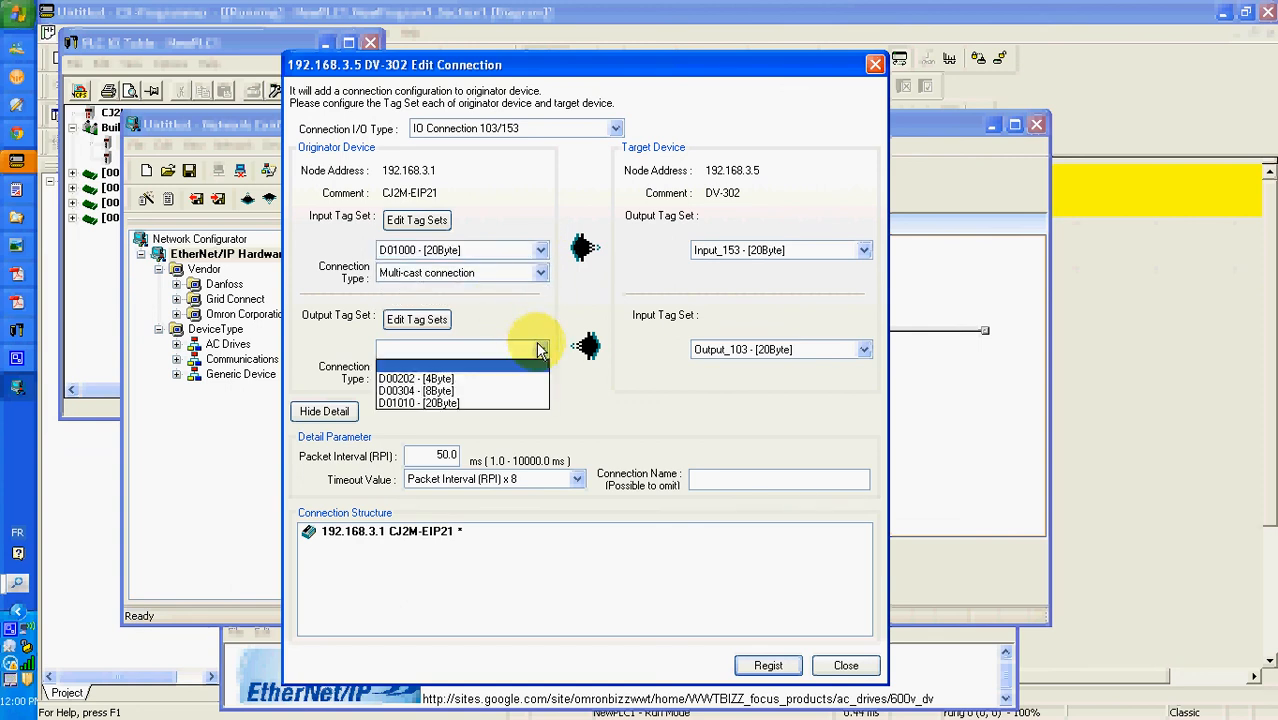
pyautogui.click(501, 405)
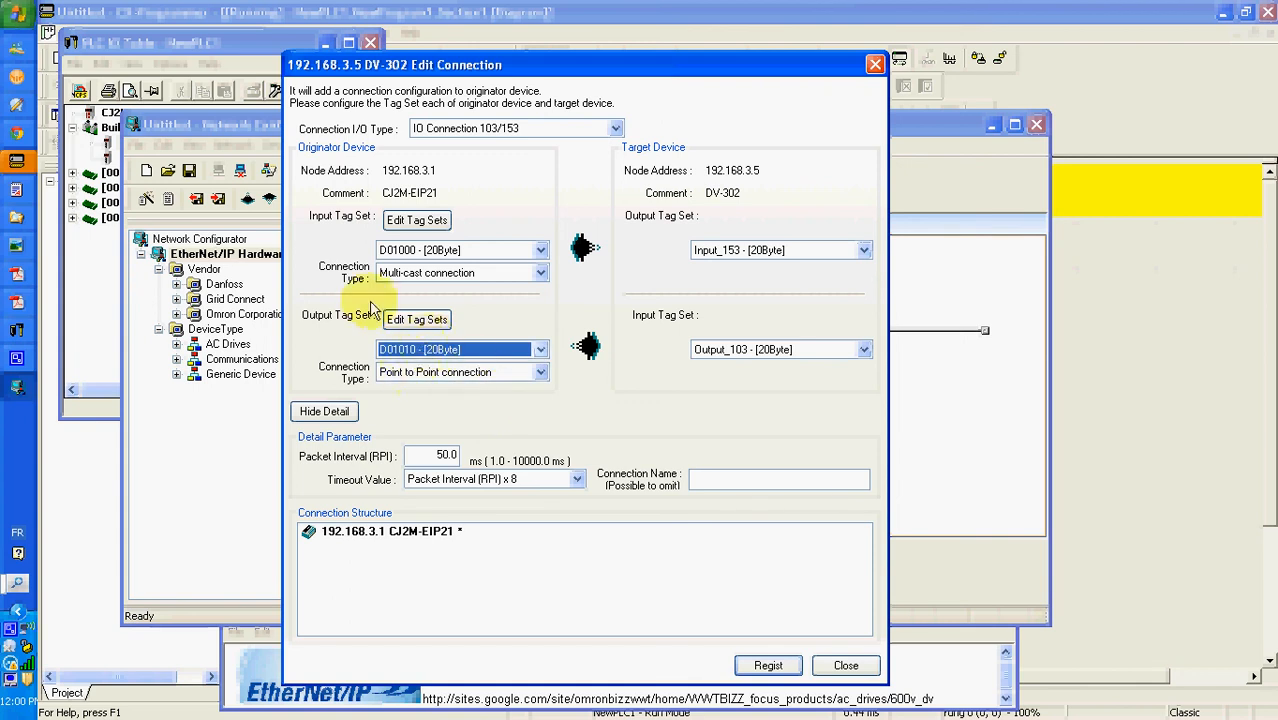
# Examine the CJ2M-EIP21's input tag sets and their tag list, including the form for creating a tag, without adding anything.
pyautogui.click(447, 250)
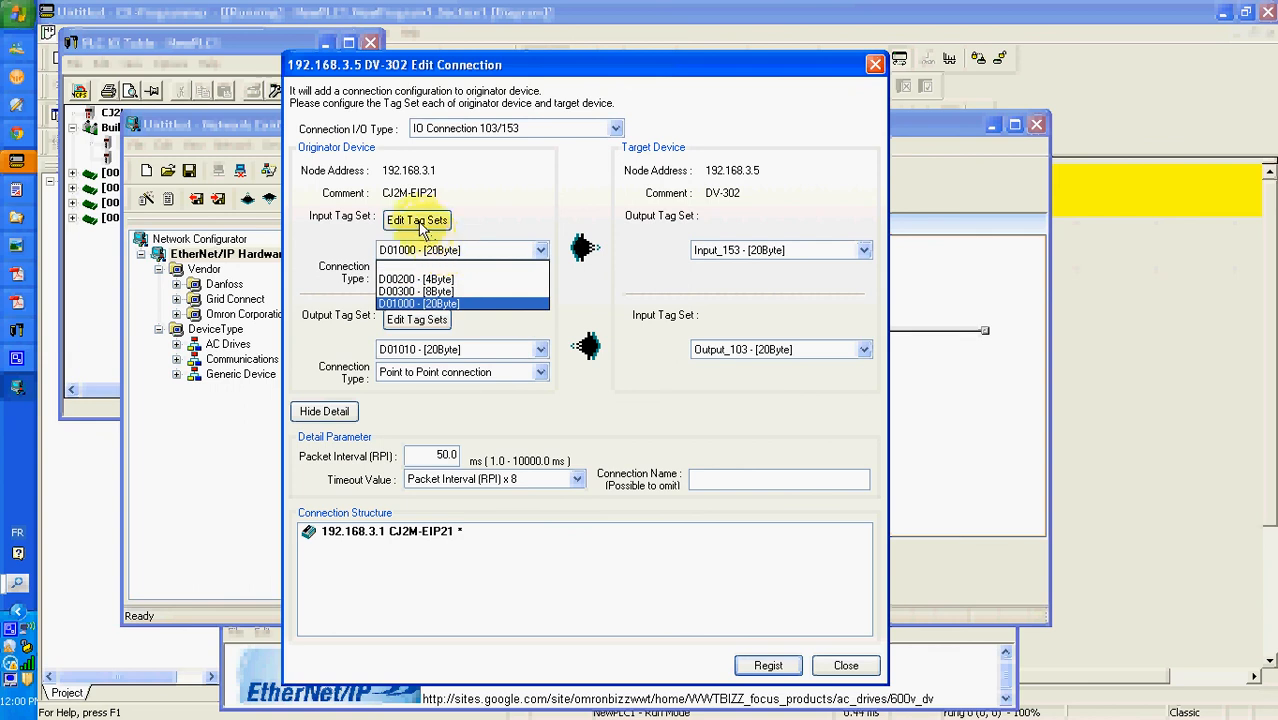
pyautogui.click(420, 226)
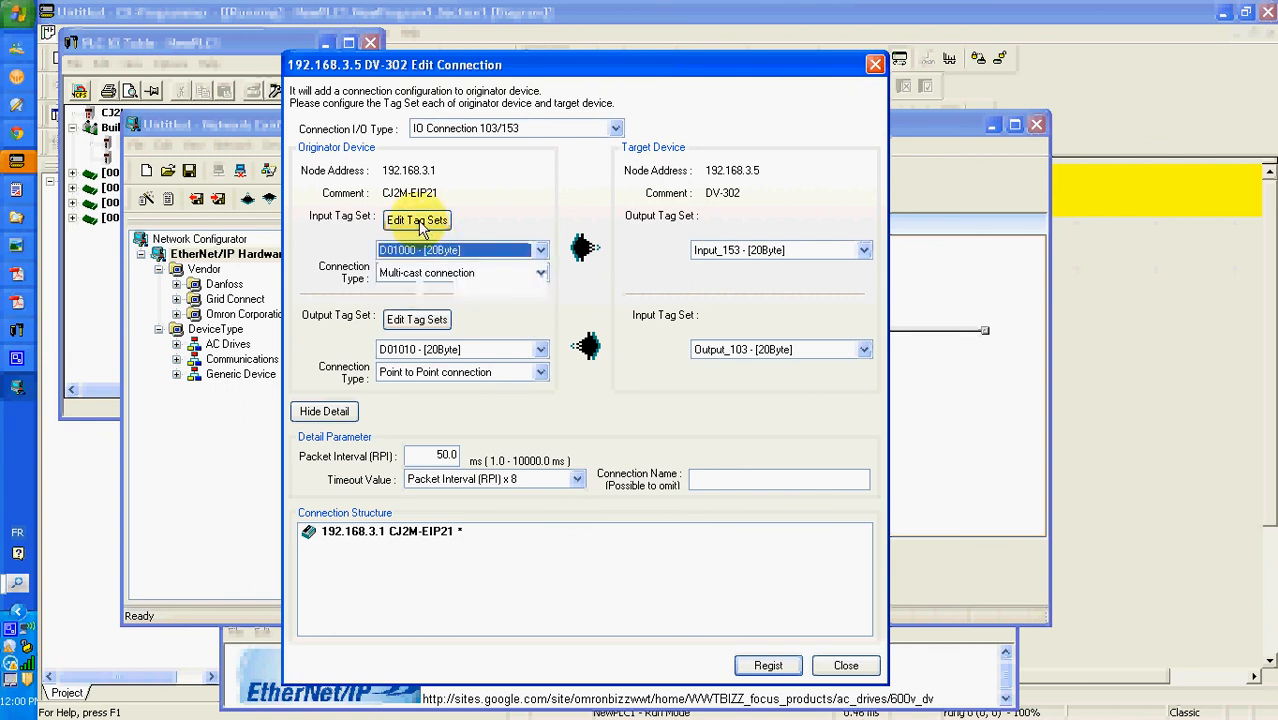
pyautogui.click(420, 226)
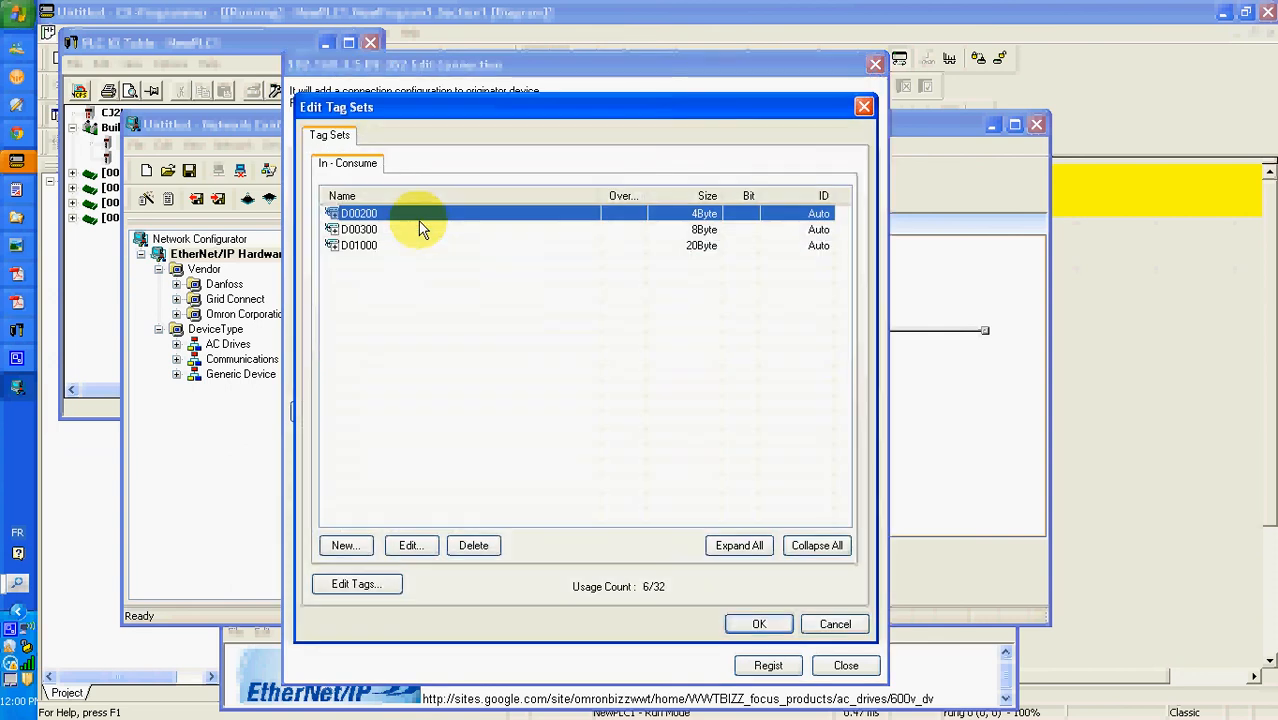
pyautogui.click(350, 588)
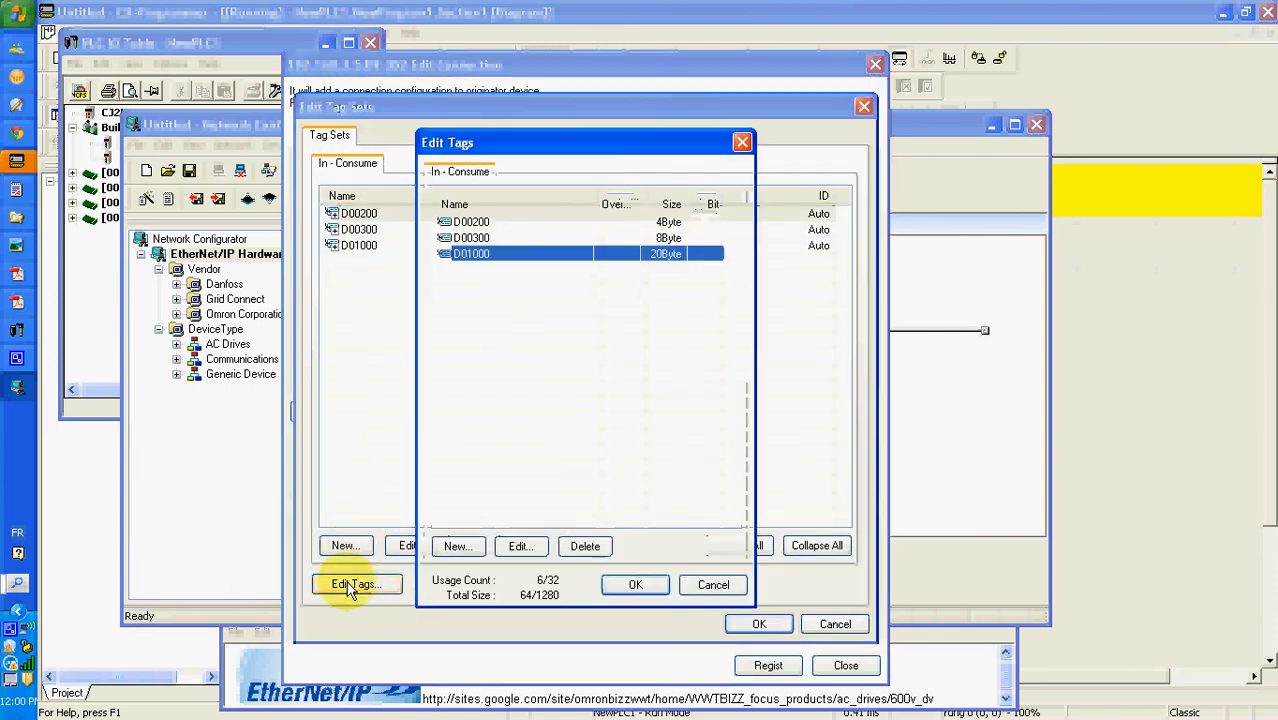
pyautogui.click(466, 552)
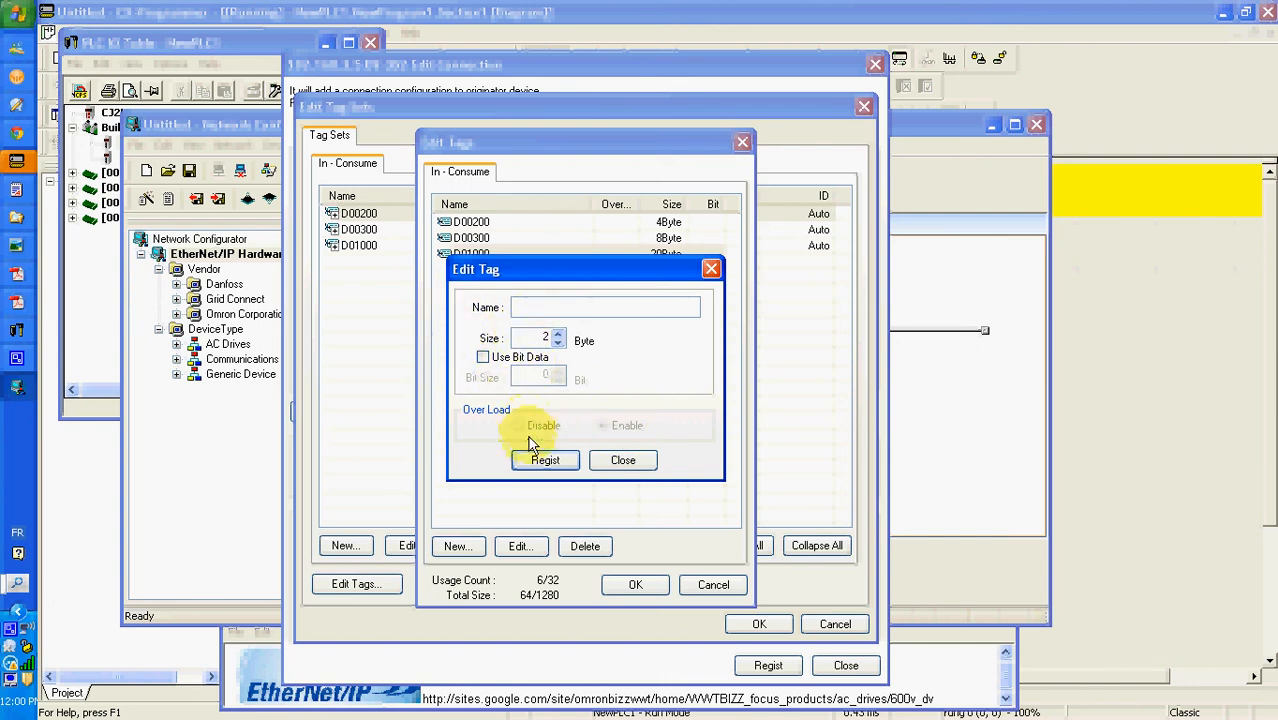
pyautogui.click(623, 462)
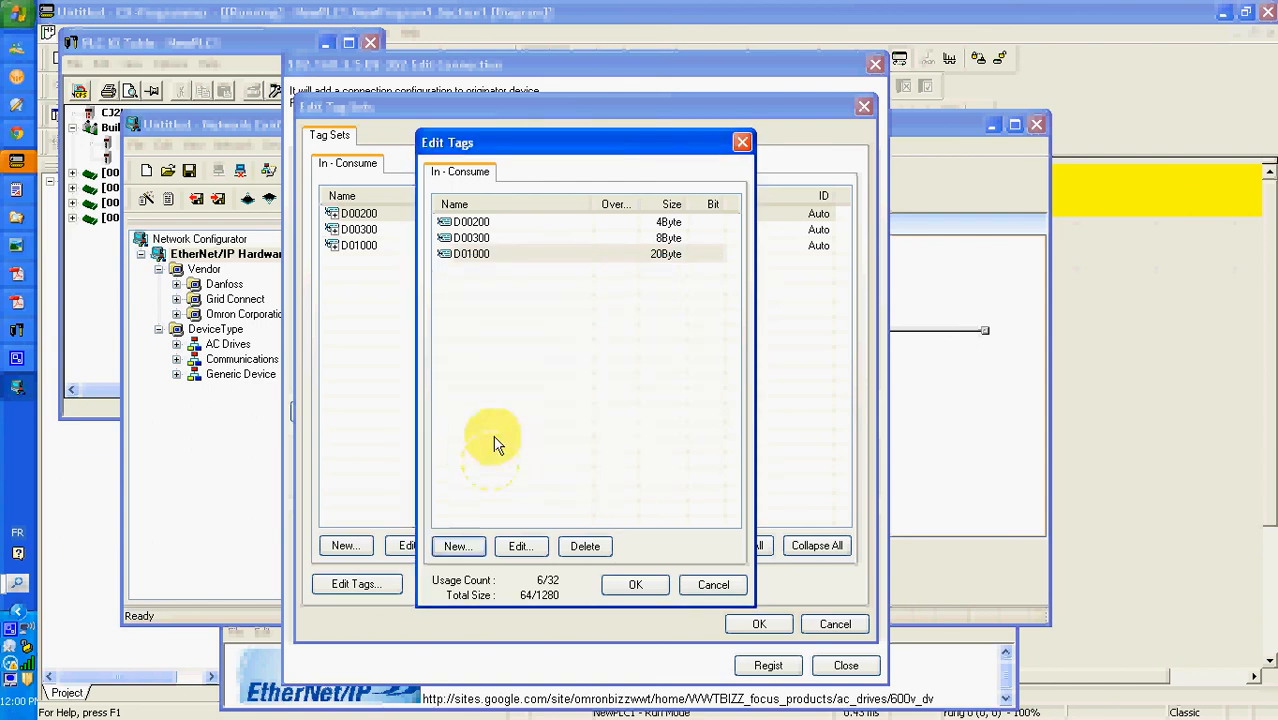
pyautogui.click(636, 588)
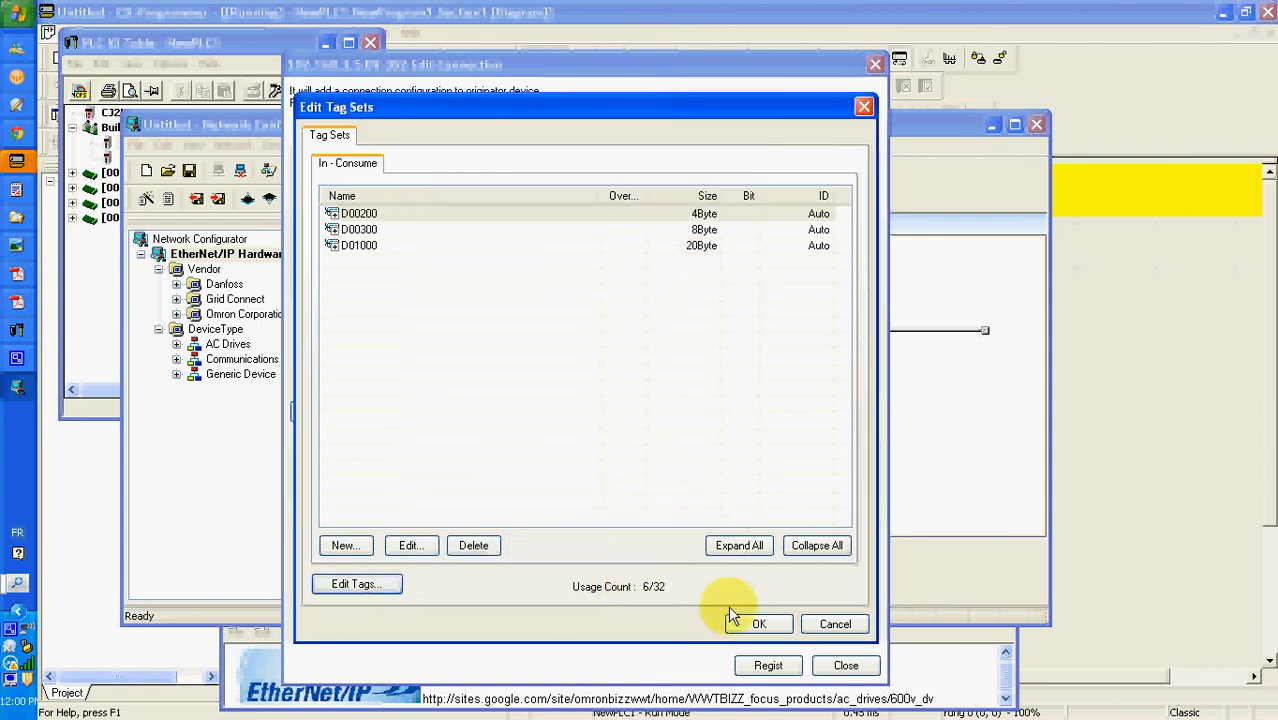
pyautogui.click(830, 626)
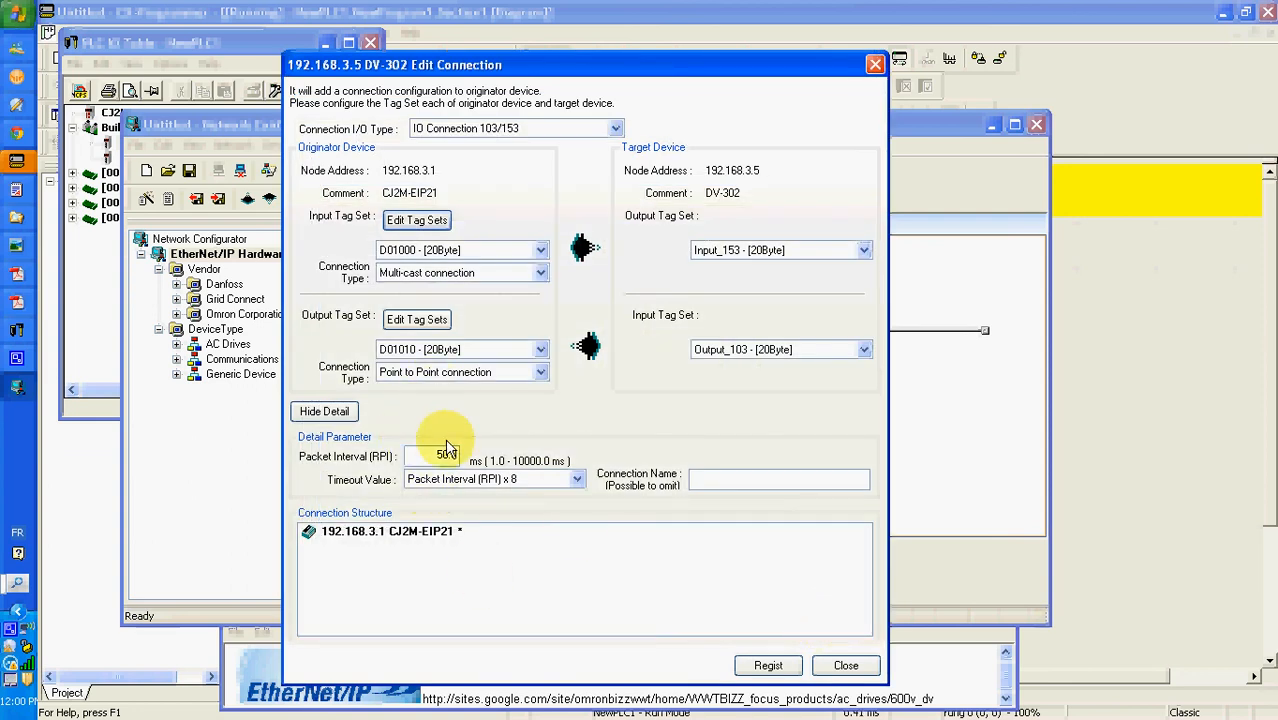
# Set the input connection type to Point to Point connection, register the DV-302 connection, and accept the device parameters.
pyautogui.click(541, 276)
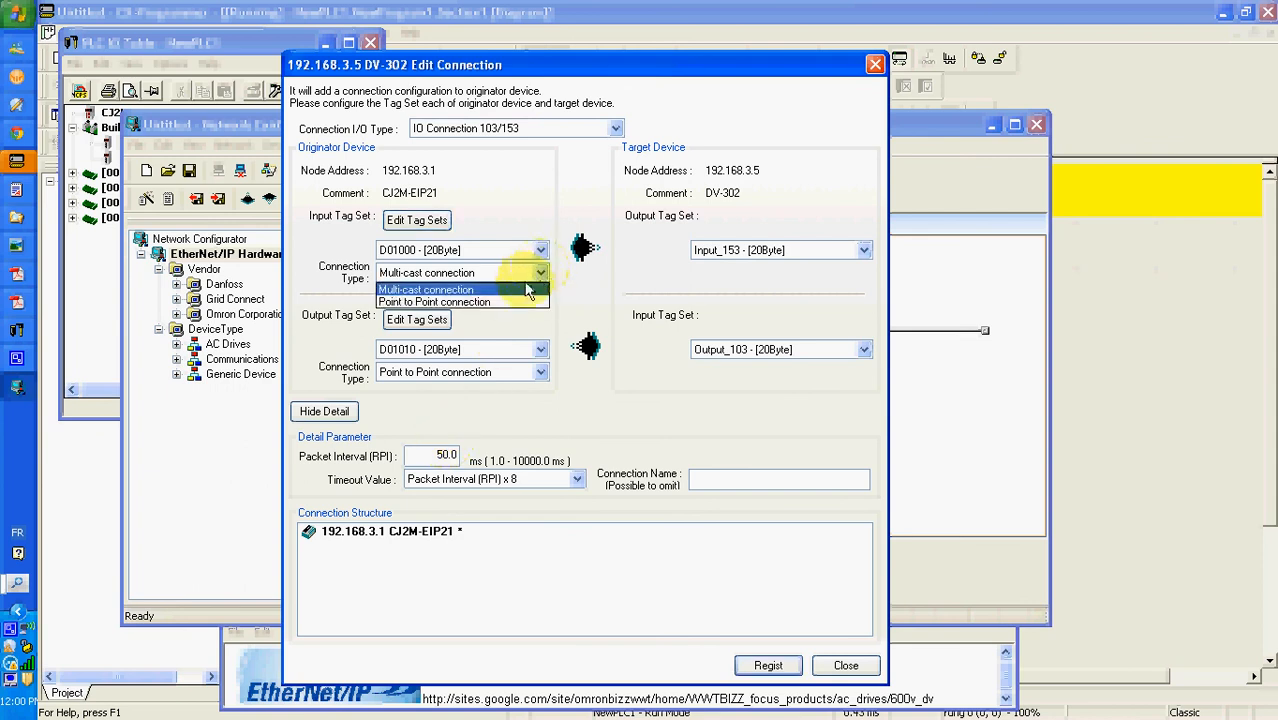
pyautogui.click(487, 302)
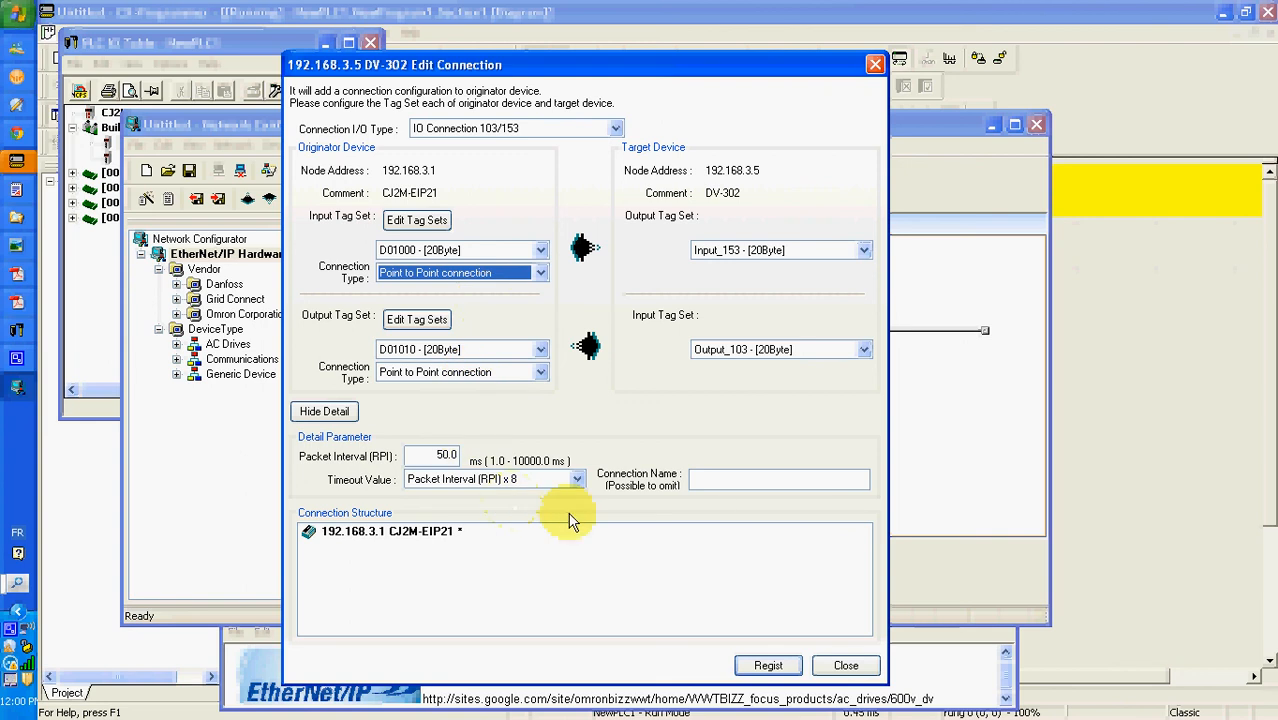
pyautogui.click(767, 666)
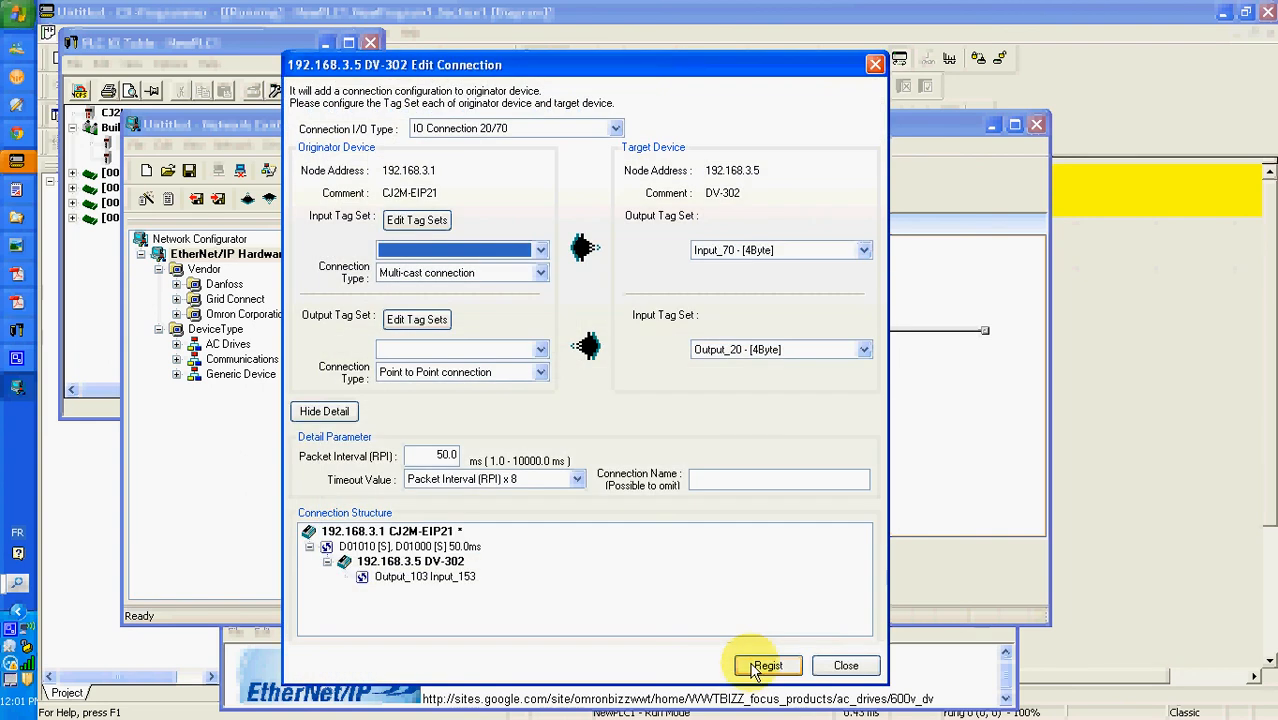
pyautogui.click(840, 665)
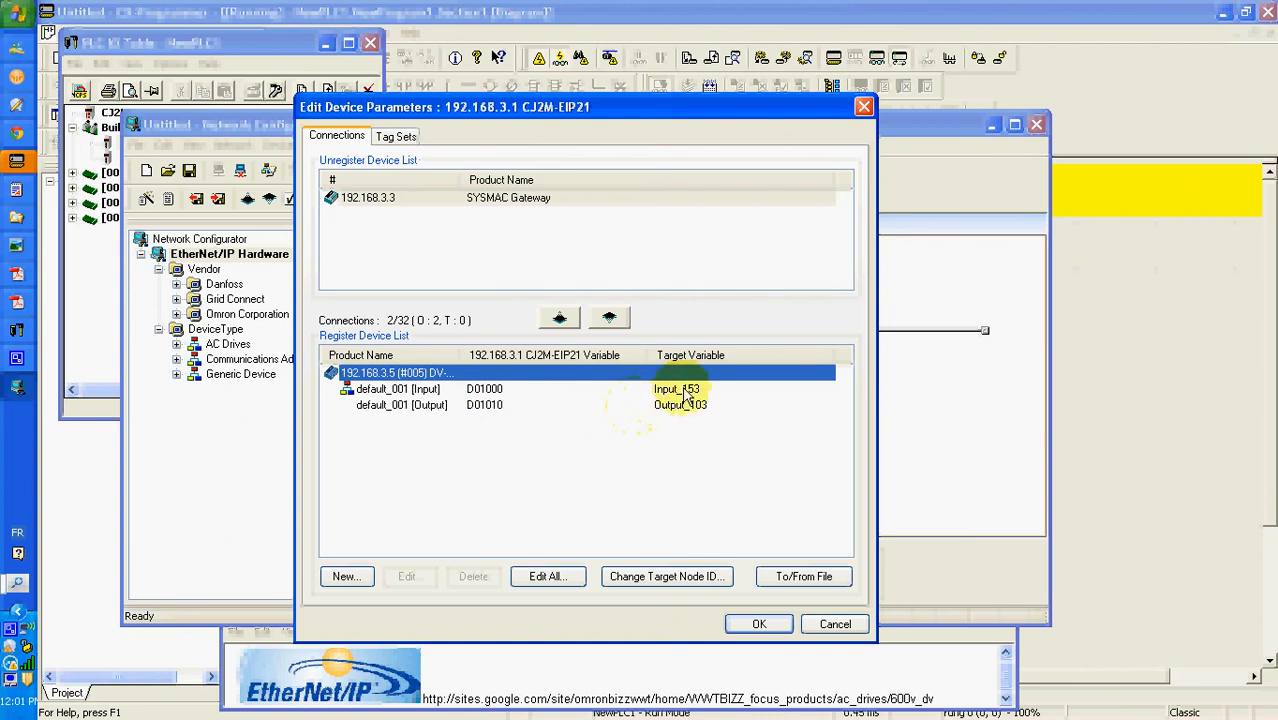
pyautogui.click(745, 624)
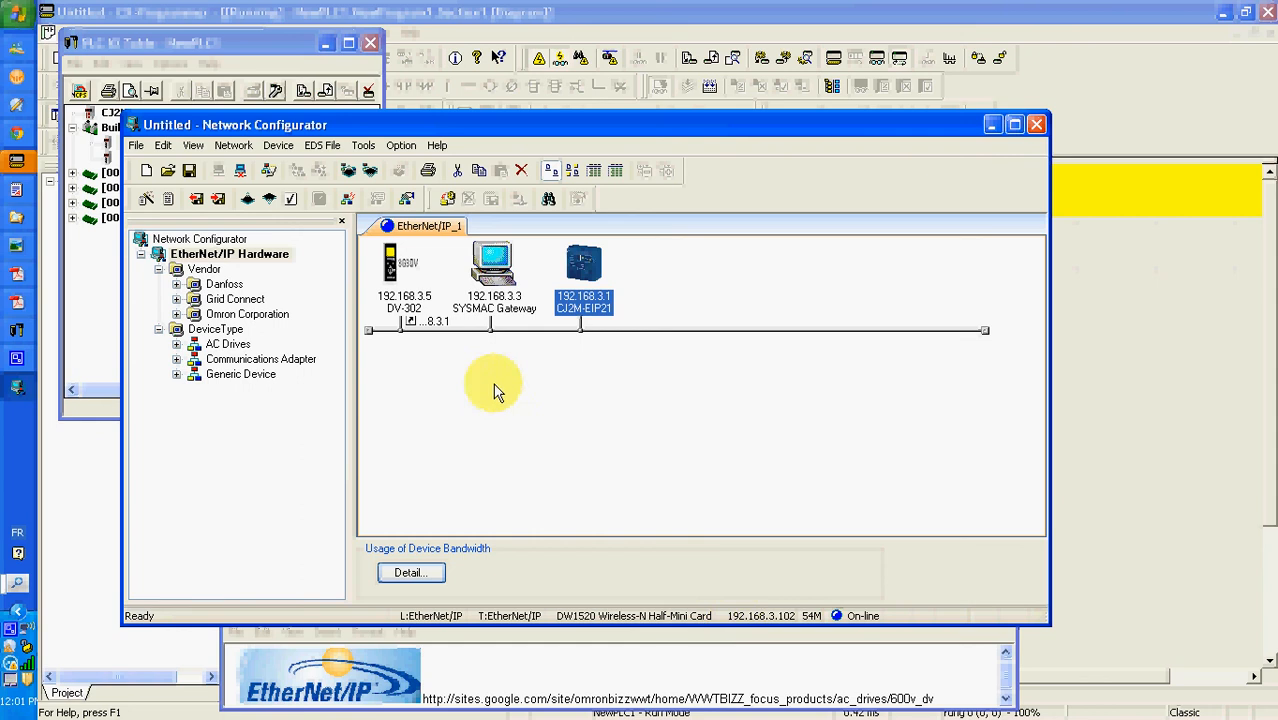
pyautogui.click(348, 172)
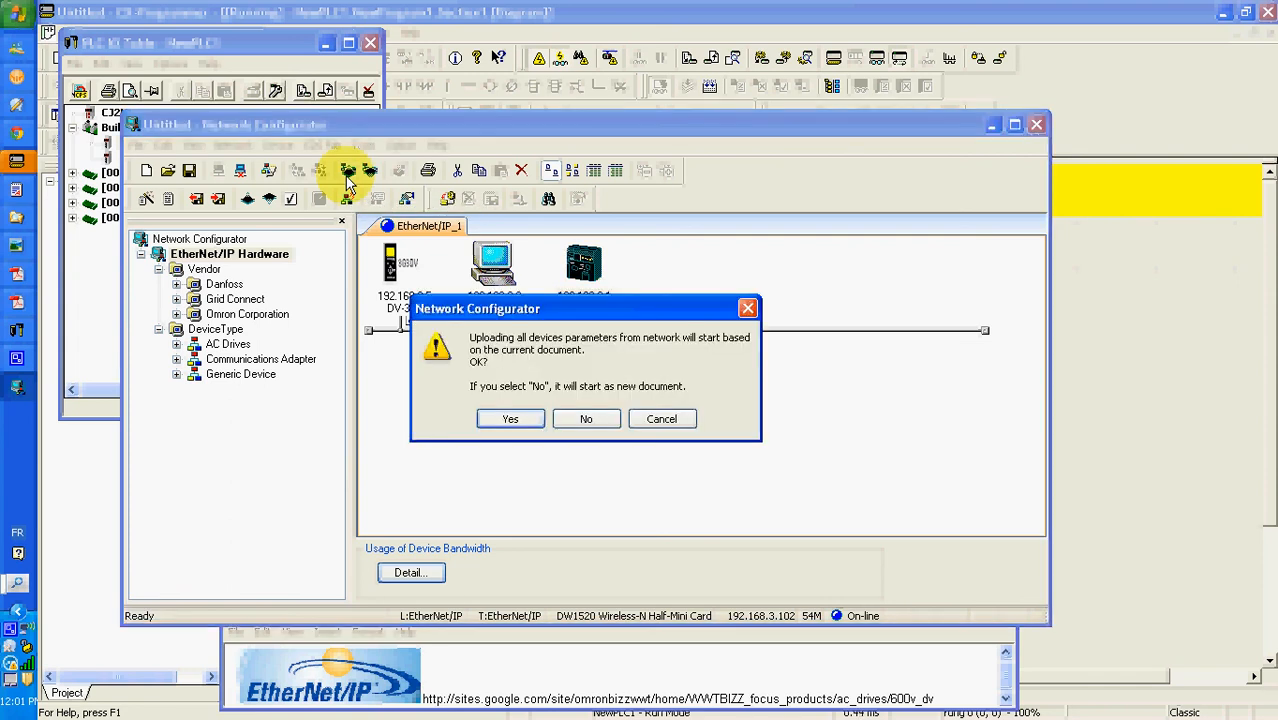
pyautogui.click(507, 421)
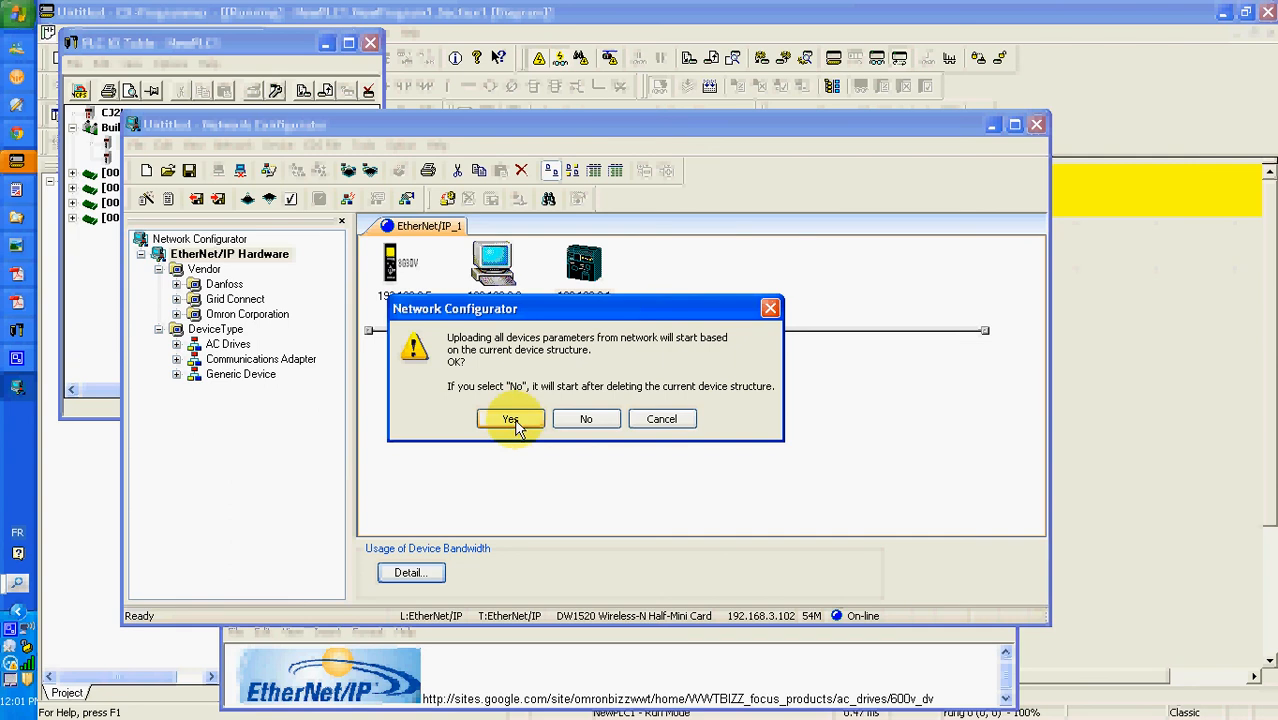
pyautogui.click(677, 424)
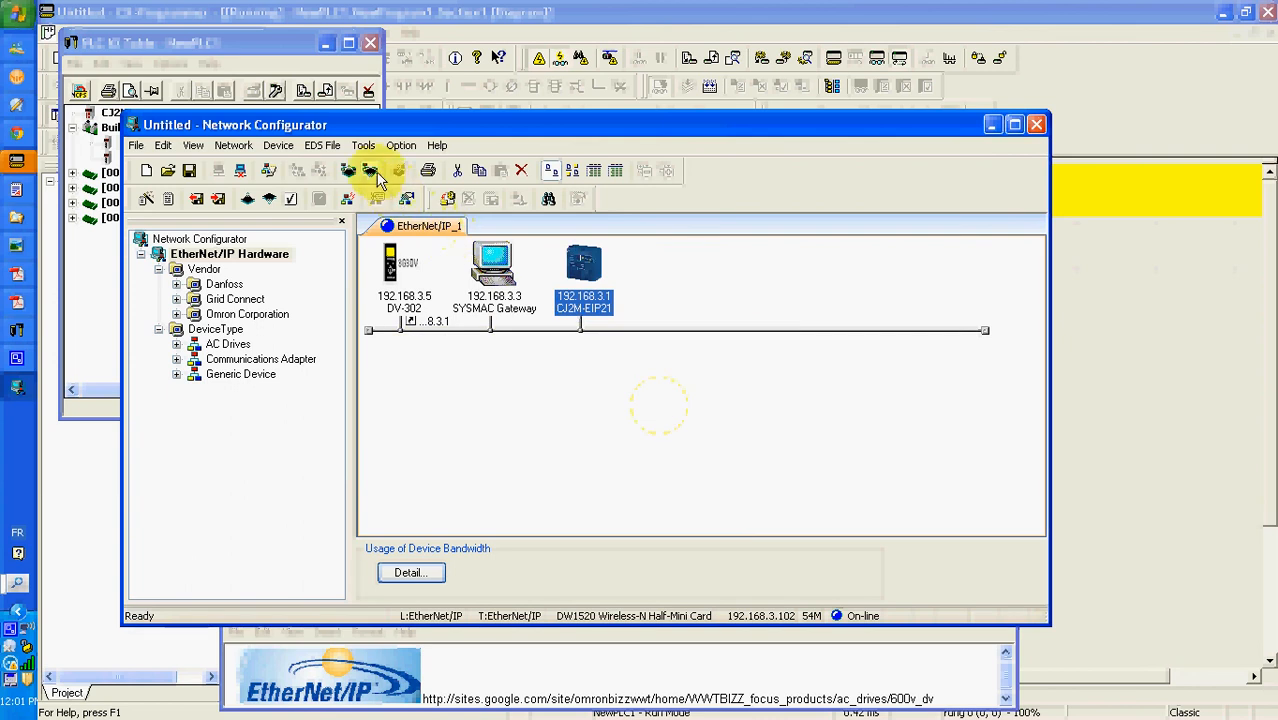
# Download the device parameters to the network, keeping the CJ2M-EIP21 in its current mode.
pyautogui.click(372, 172)
pyautogui.click(549, 403)
pyautogui.click(550, 403)
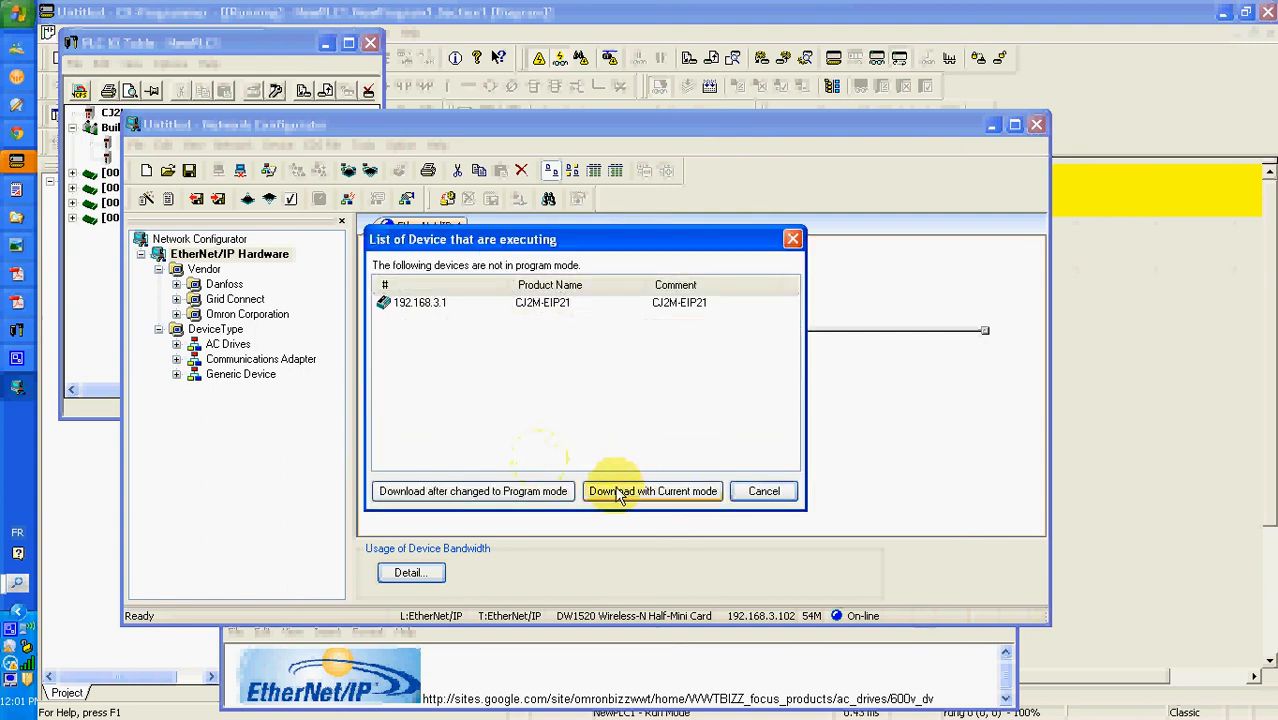
pyautogui.click(632, 491)
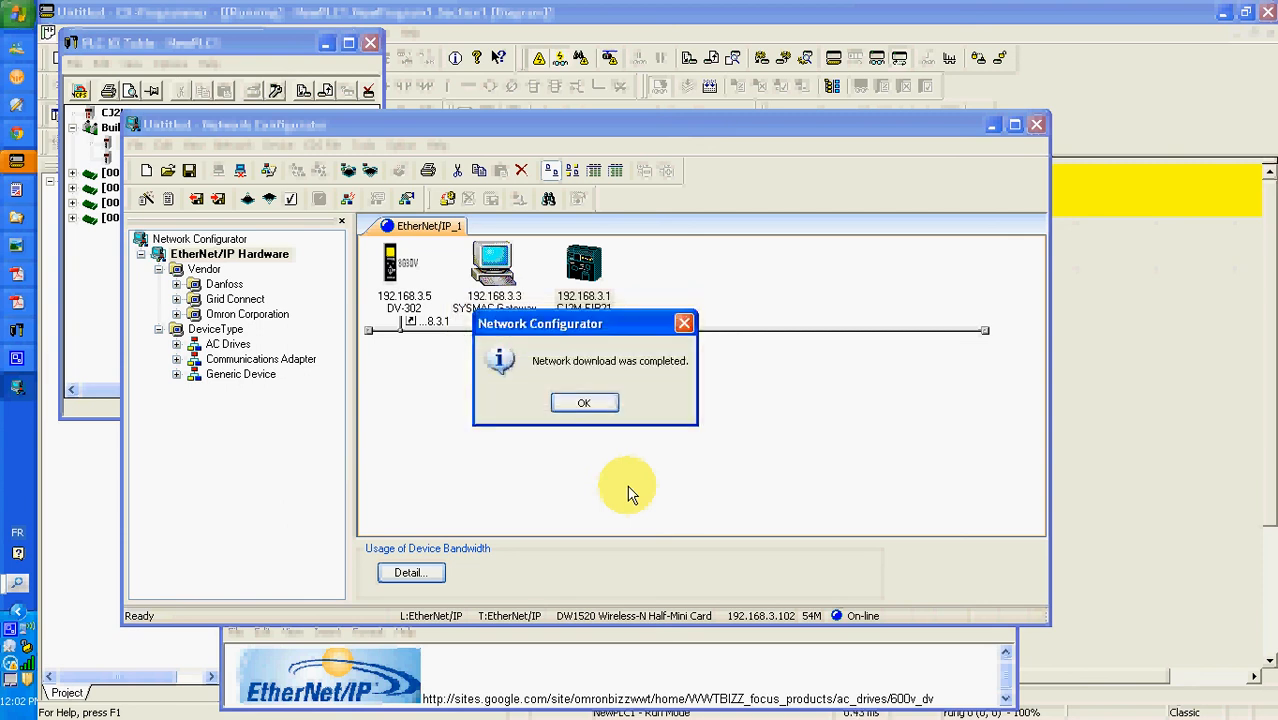
pyautogui.click(588, 404)
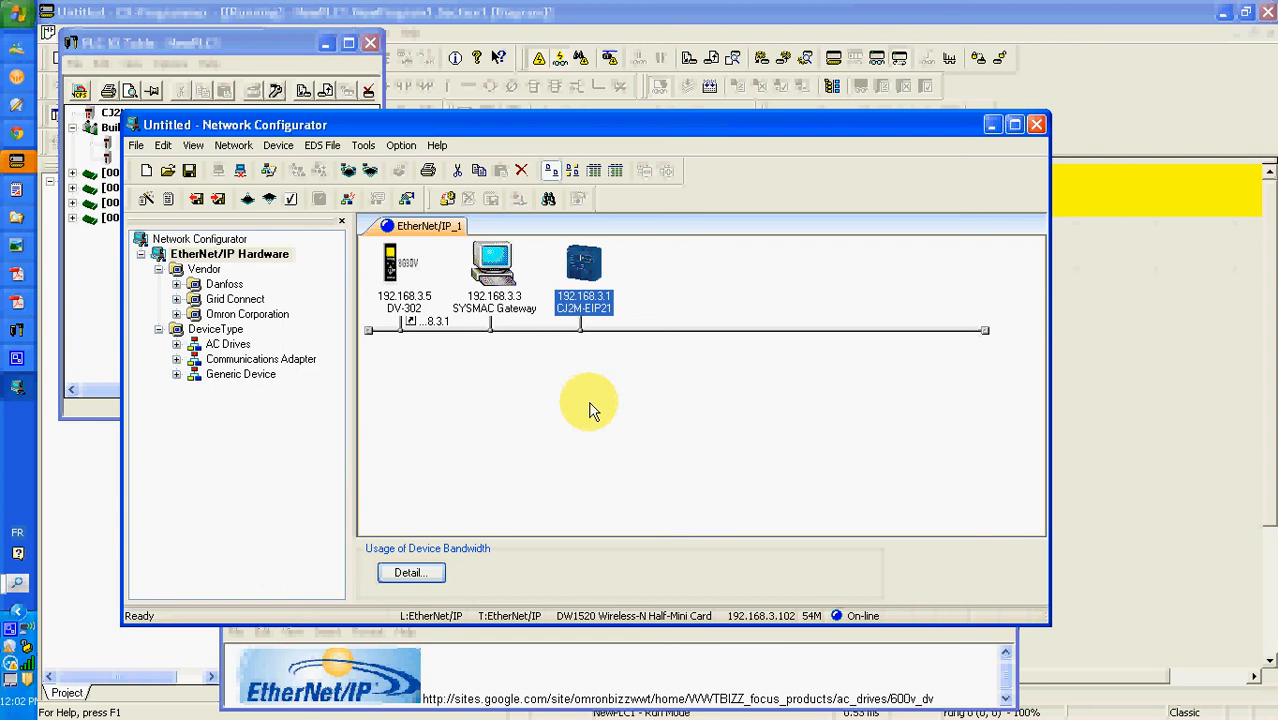
pyautogui.rightClick(10, 640)
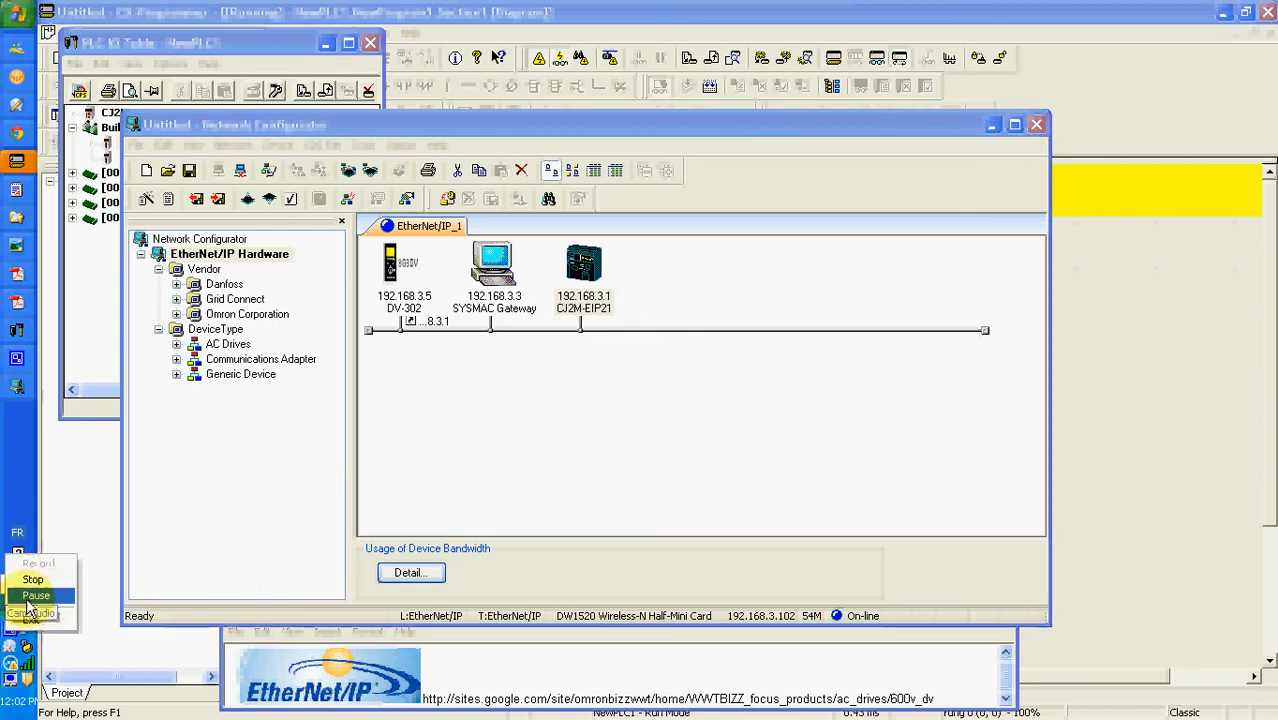